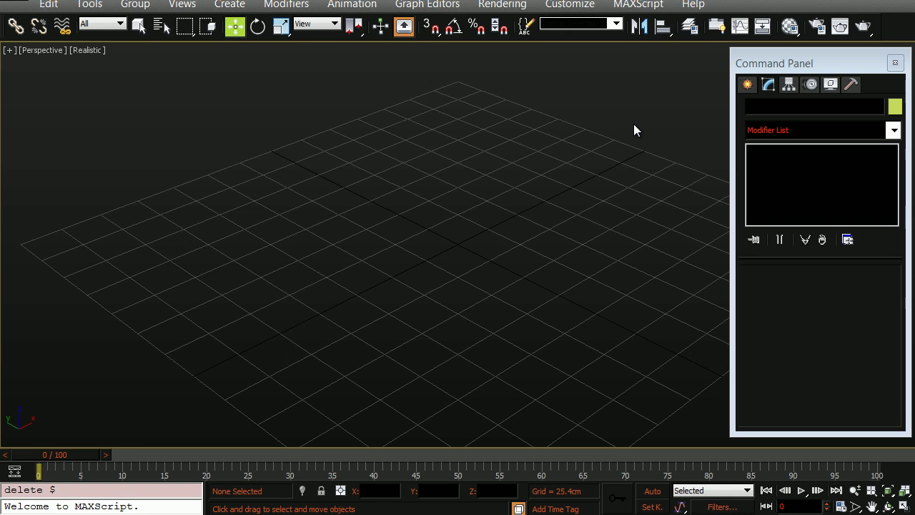
- Create a sphere of about 39 cm radius and reset its X and Y position to 0
{"action": "right_click", "coordinate": [491, 215]}
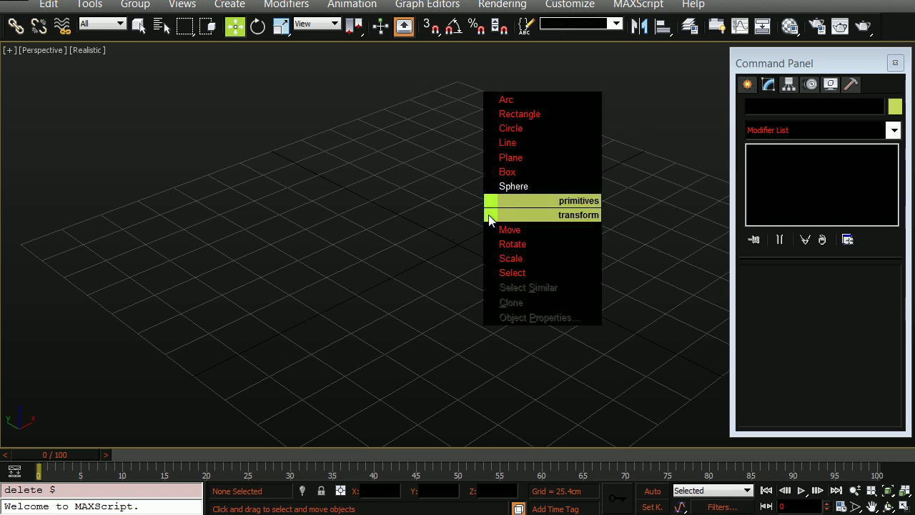
{"action": "left_click", "coordinate": [521, 188]}
{"action": "left_click_drag", "start_coordinate": [474, 233], "coordinate": [478, 170]}
{"action": "key", "text": "w"}
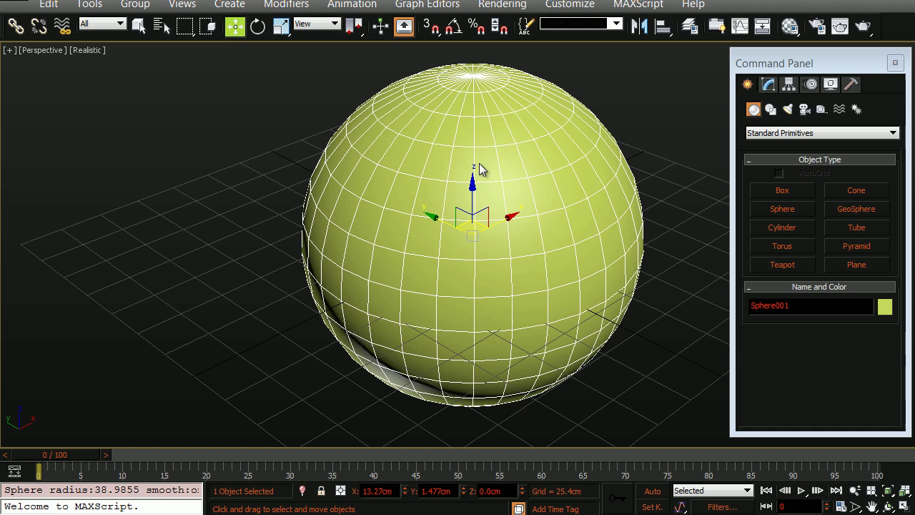
{"action": "right_click", "coordinate": [405, 491]}
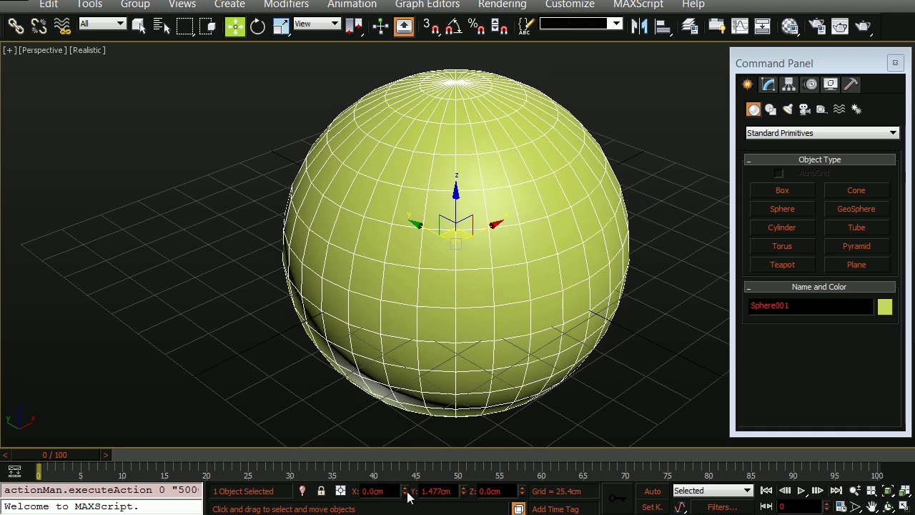
{"action": "right_click", "coordinate": [463, 491]}
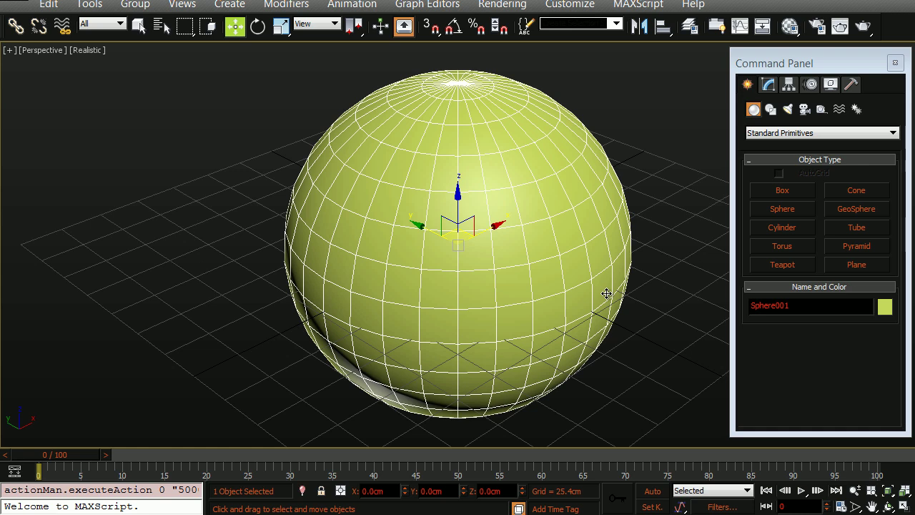
- Add a TurboSmooth modifier with 4 iterations, then convert the sphere to an Editable Poly
{"action": "left_click", "coordinate": [776, 84]}
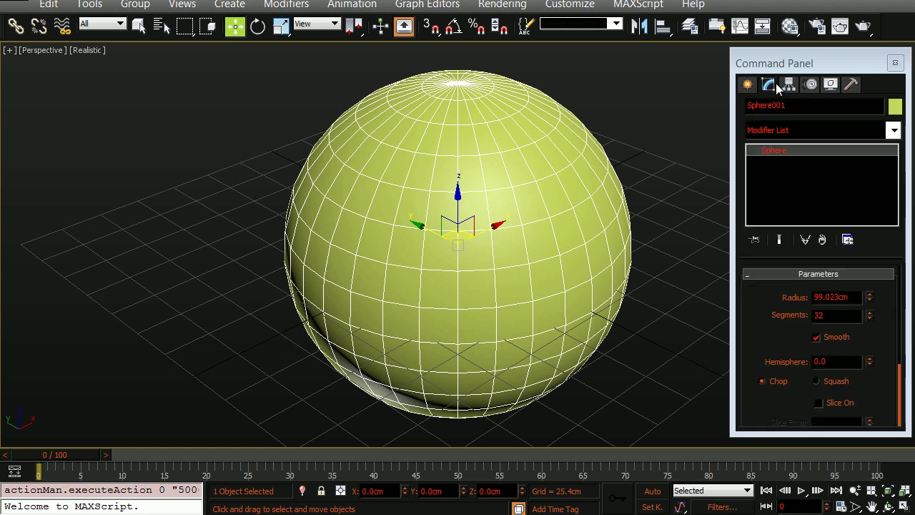
{"action": "left_click", "coordinate": [797, 124]}
{"action": "scroll", "coordinate": [789, 139], "scroll_direction": "down", "scroll_amount": 10}
{"action": "left_click", "coordinate": [787, 142]}
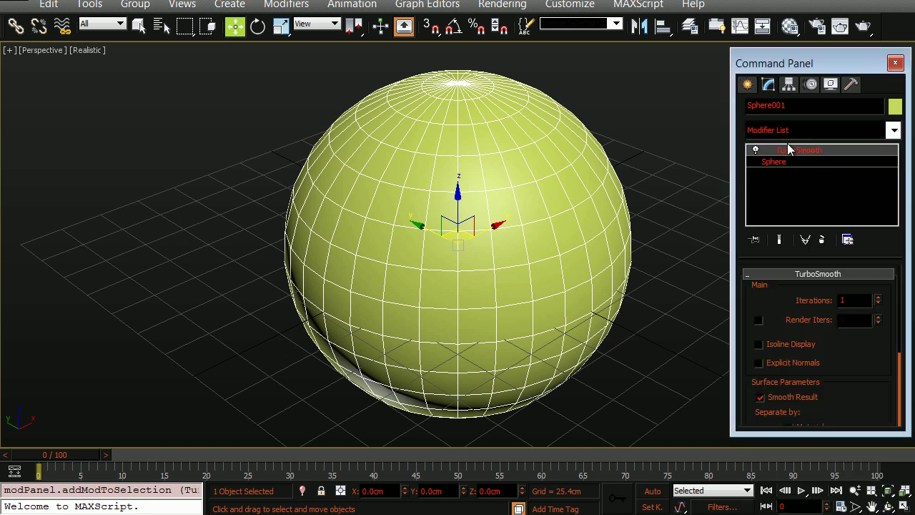
{"action": "double_click", "coordinate": [857, 300]}
{"action": "type", "text": "4"}
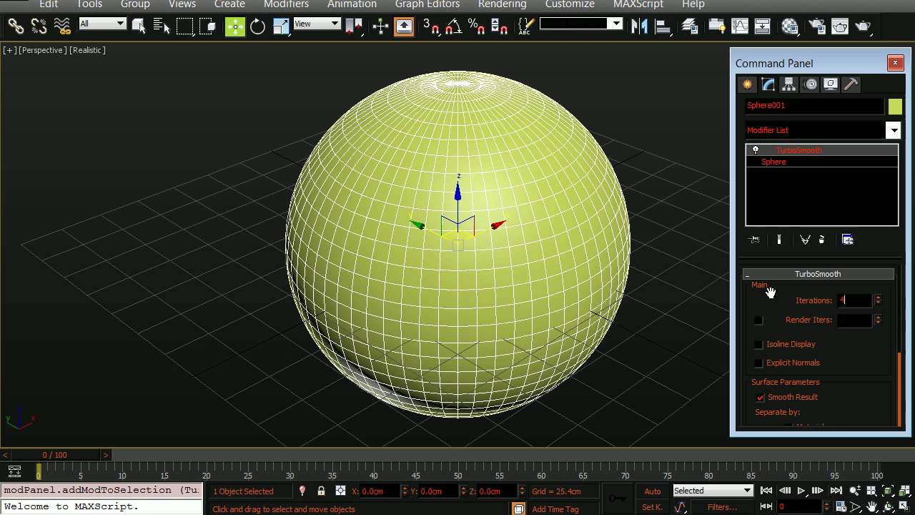
{"action": "key", "text": "Return"}
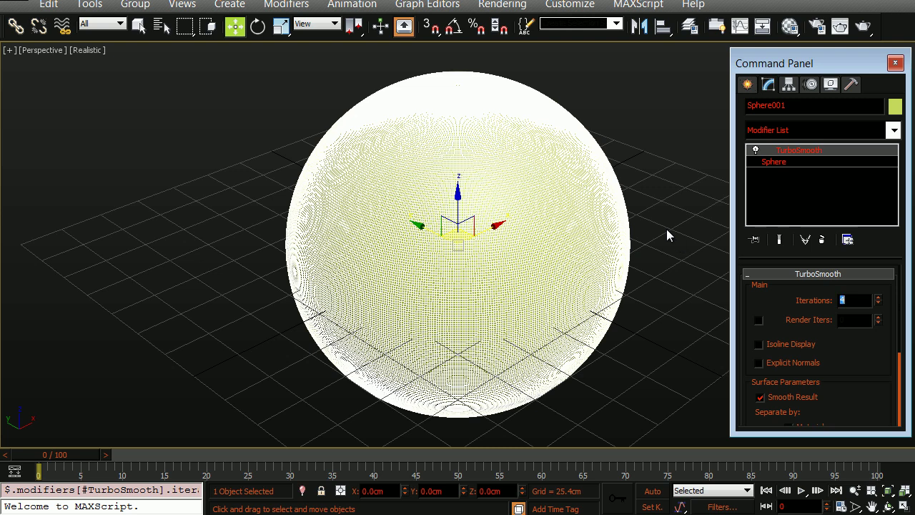
{"action": "left_click", "coordinate": [543, 185]}
{"action": "key", "text": "alt+c"}
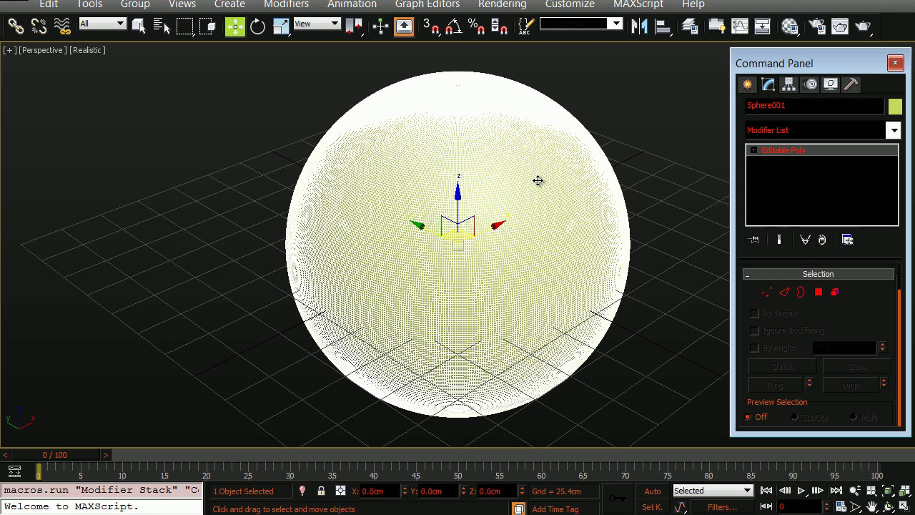
- In Map Channel Info, name the sphere's 1:map channel 'Extract', then close the dialog
{"action": "left_click", "coordinate": [100, 5]}
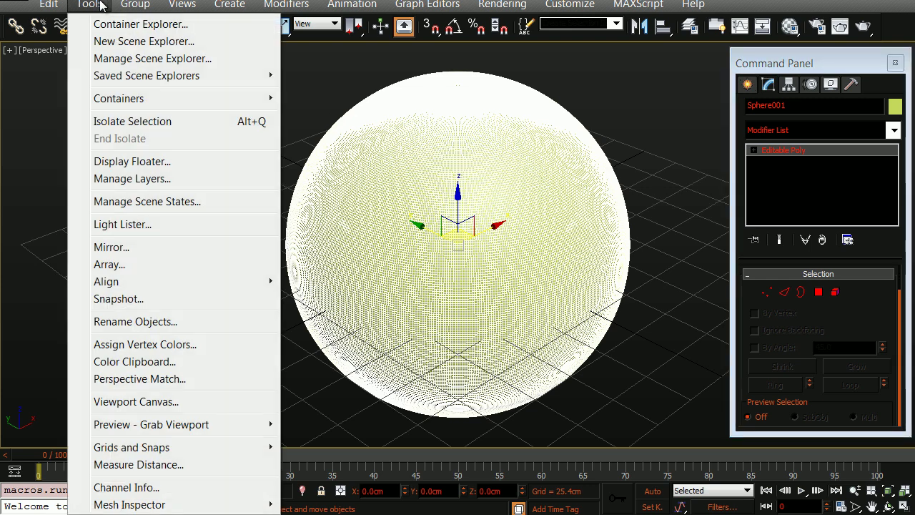
{"action": "left_click", "coordinate": [211, 492]}
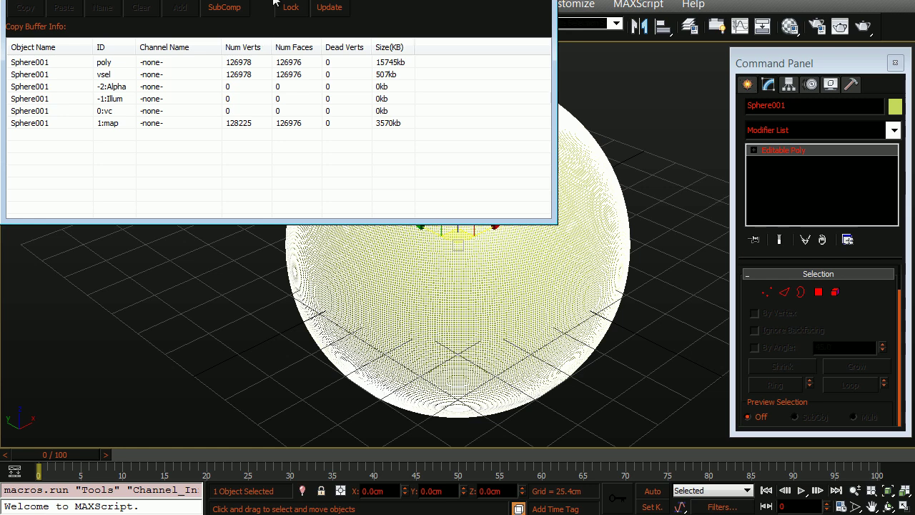
{"action": "left_click_drag", "start_coordinate": [276, 3], "coordinate": [273, 42]}
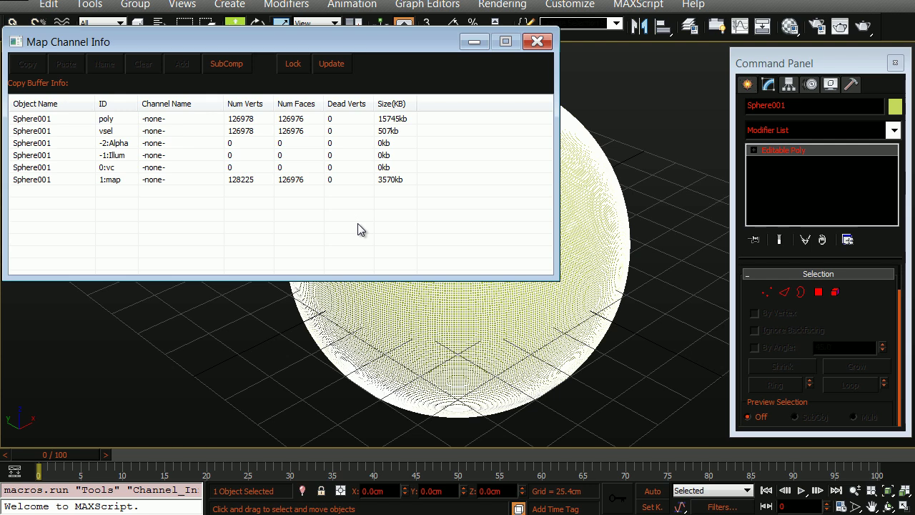
{"action": "left_click", "coordinate": [157, 180]}
{"action": "right_click", "coordinate": [158, 180]}
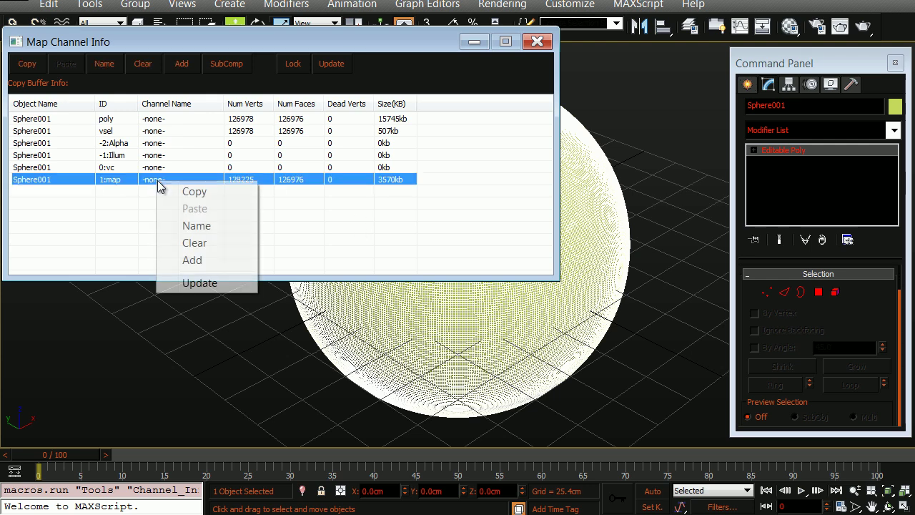
{"action": "left_click", "coordinate": [188, 225]}
{"action": "type", "text": "Extract"}
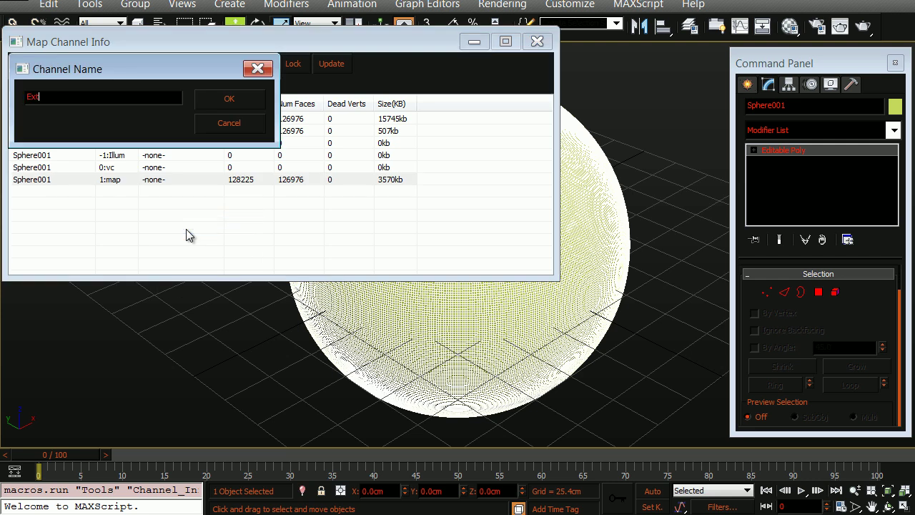
{"action": "key", "text": "Return"}
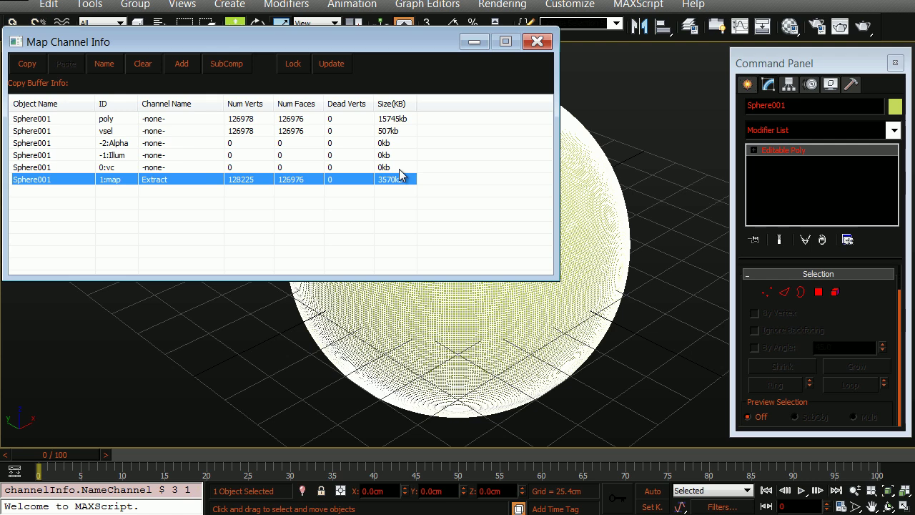
{"action": "left_click", "coordinate": [537, 42]}
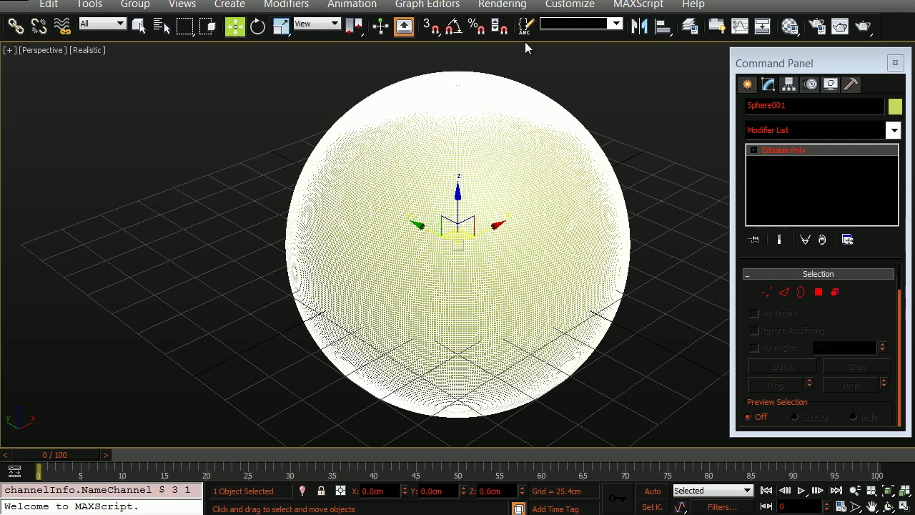
- Open the Material Editor and load a Noise map into the first slot
{"action": "key", "text": "w"}
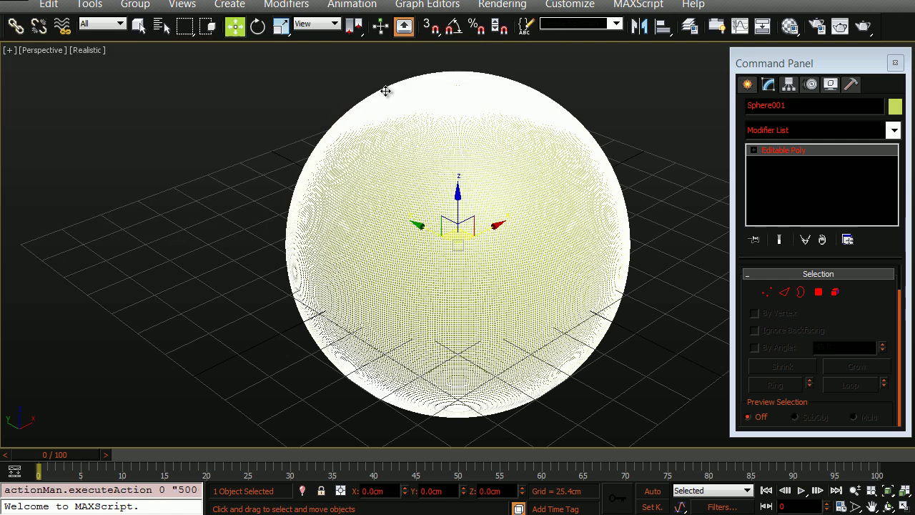
{"action": "key", "text": "m"}
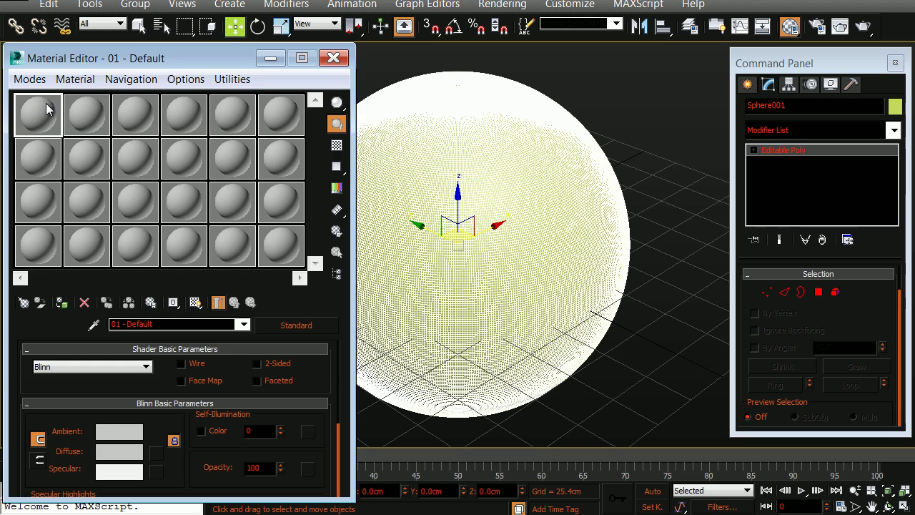
{"action": "left_click", "coordinate": [24, 303]}
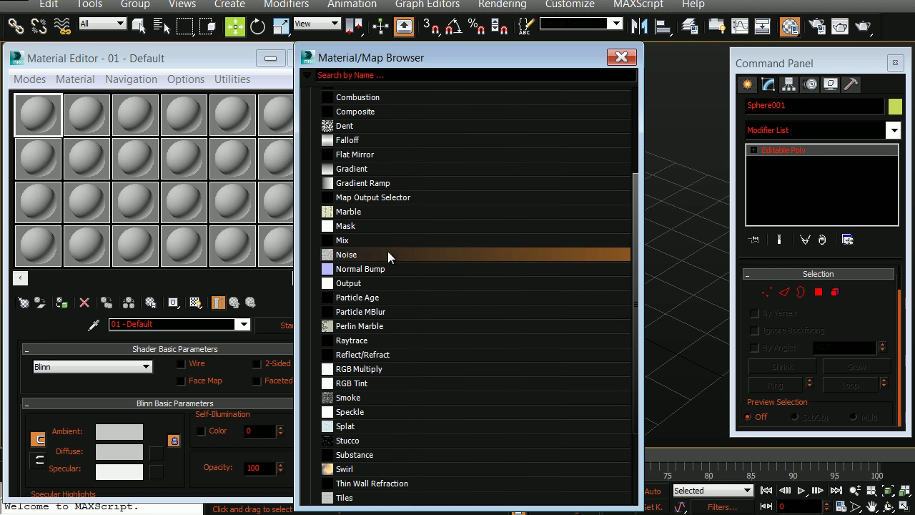
{"action": "double_click", "coordinate": [343, 256]}
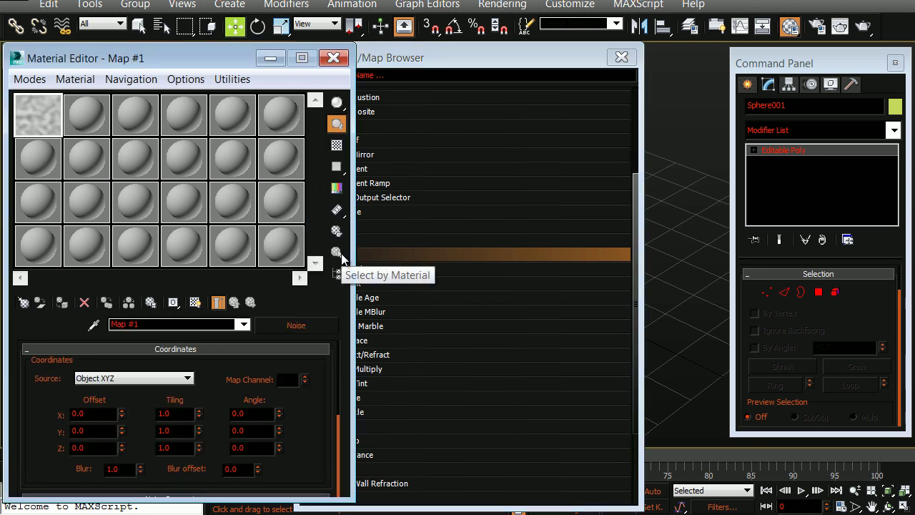
{"action": "left_click", "coordinate": [620, 58]}
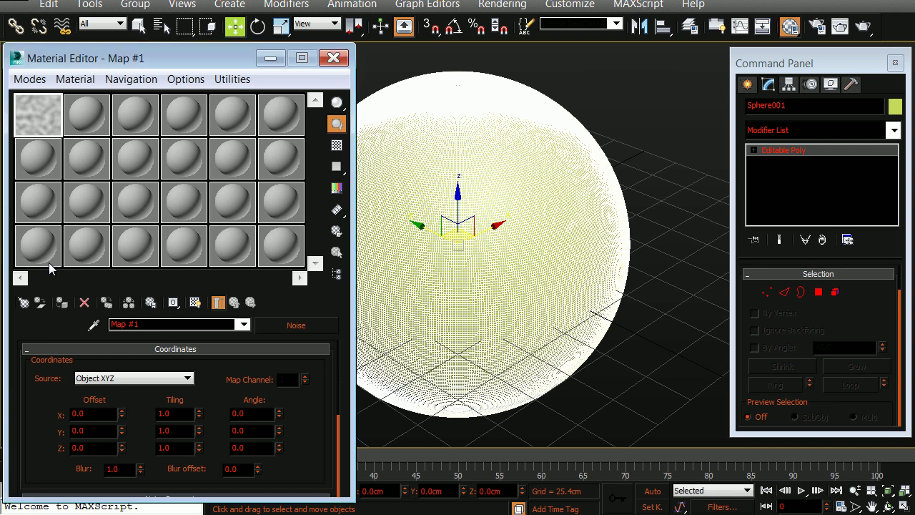
{"action": "left_click_drag", "start_coordinate": [50, 413], "coordinate": [68, 224]}
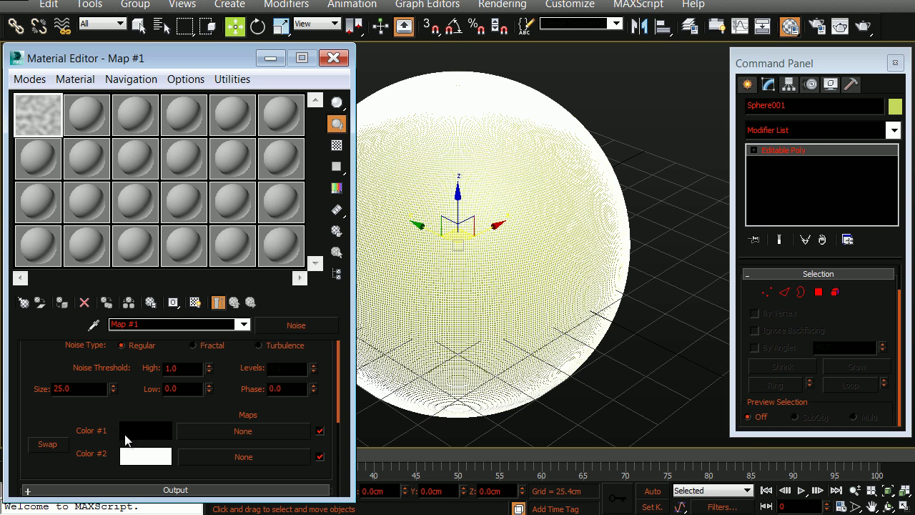
- Set the Noise map's Color #2 to pure red (255, 0, 0)
{"action": "left_click", "coordinate": [139, 460]}
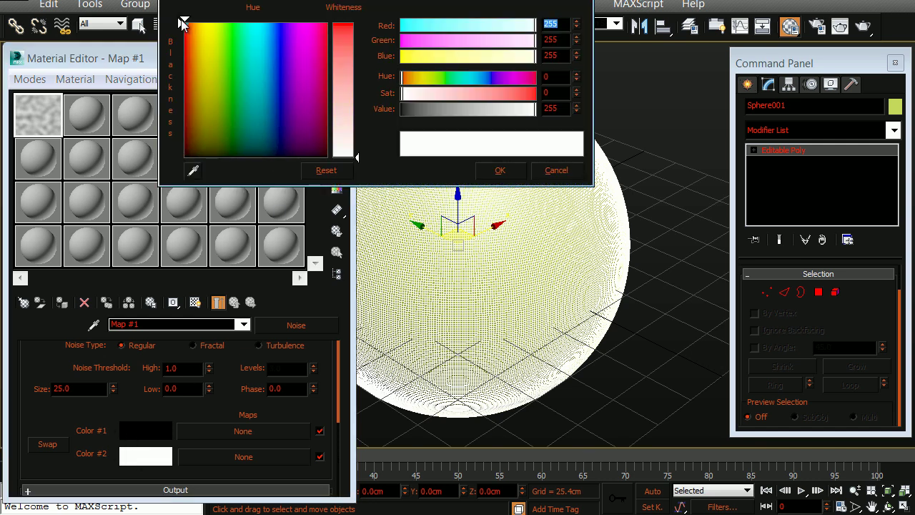
{"action": "left_click", "coordinate": [327, 24]}
{"action": "left_click", "coordinate": [343, 26]}
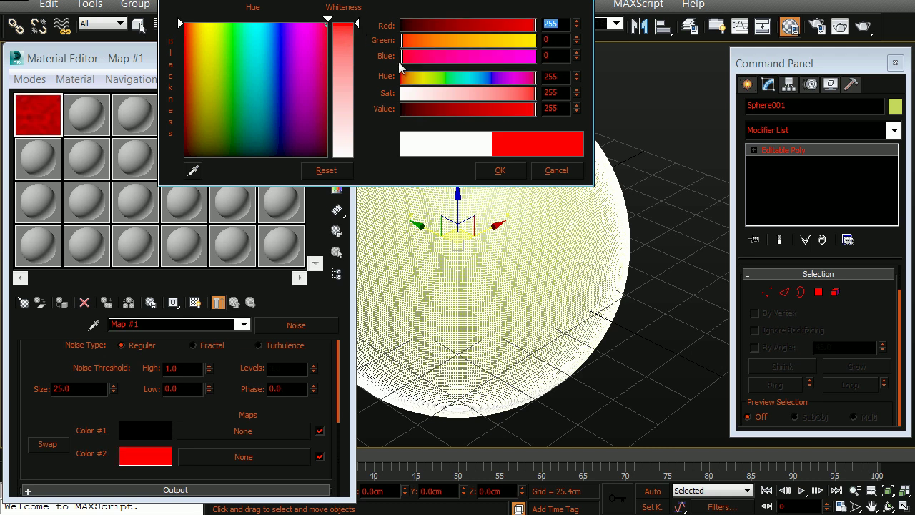
{"action": "left_click", "coordinate": [503, 173]}
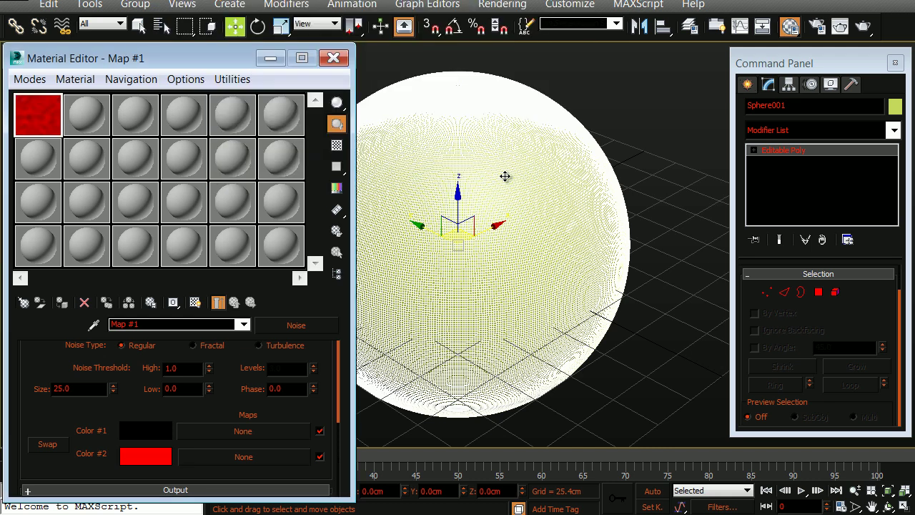
- Expand the Noise map's Output settings and open an enlarged preview of the map
{"action": "left_click", "coordinate": [64, 492]}
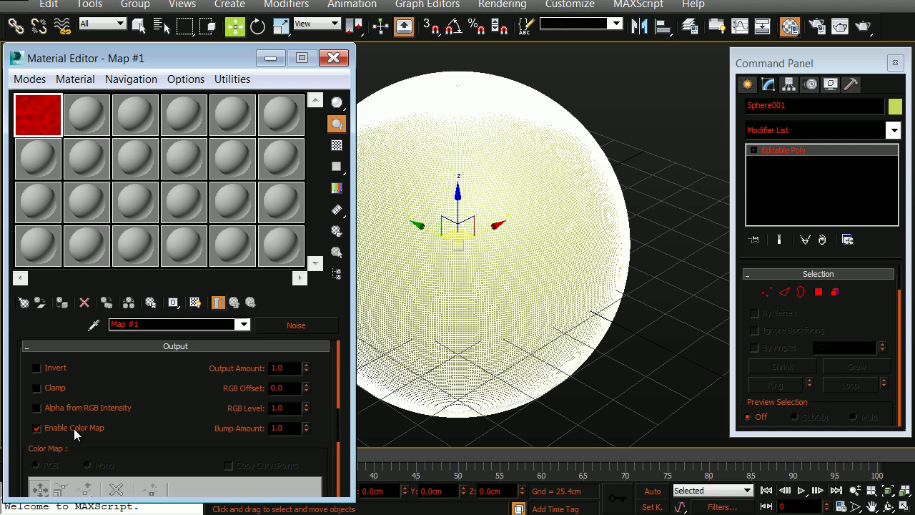
{"action": "left_click_drag", "start_coordinate": [171, 414], "coordinate": [173, 290]}
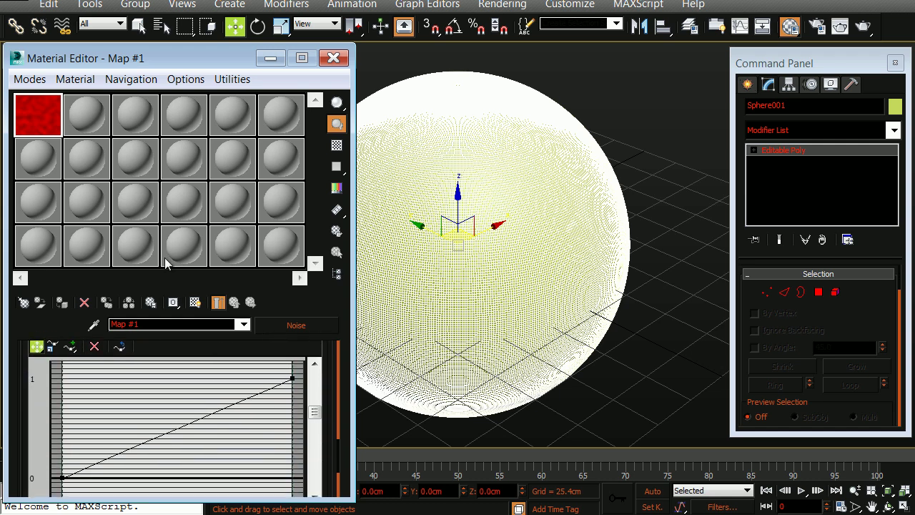
{"action": "double_click", "coordinate": [50, 105]}
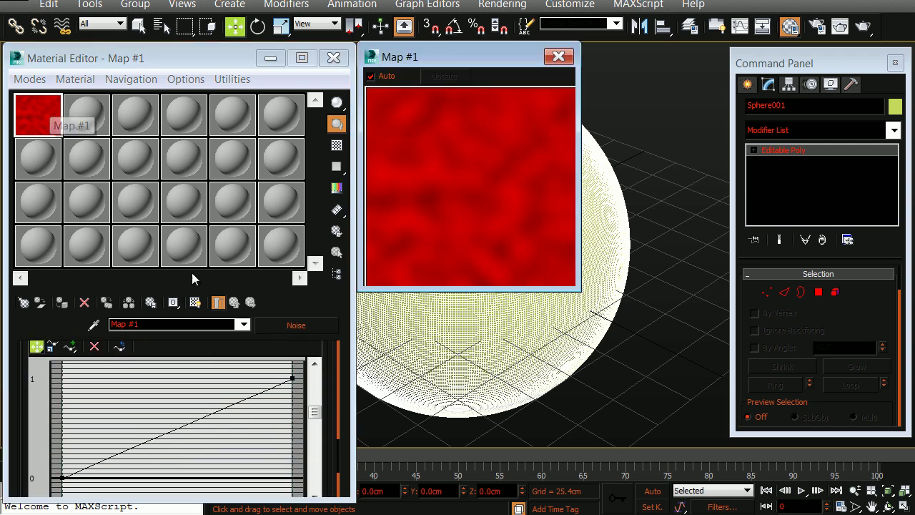
{"action": "left_click", "coordinate": [51, 105]}
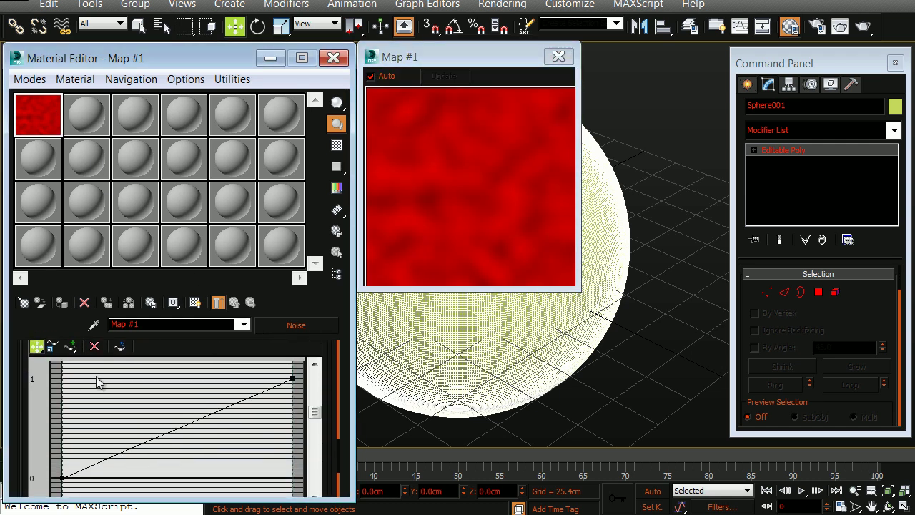
- Make the curve's start point Bezier-Smooth and pull a new point up-left to bend the ramp
{"action": "right_click", "coordinate": [63, 477]}
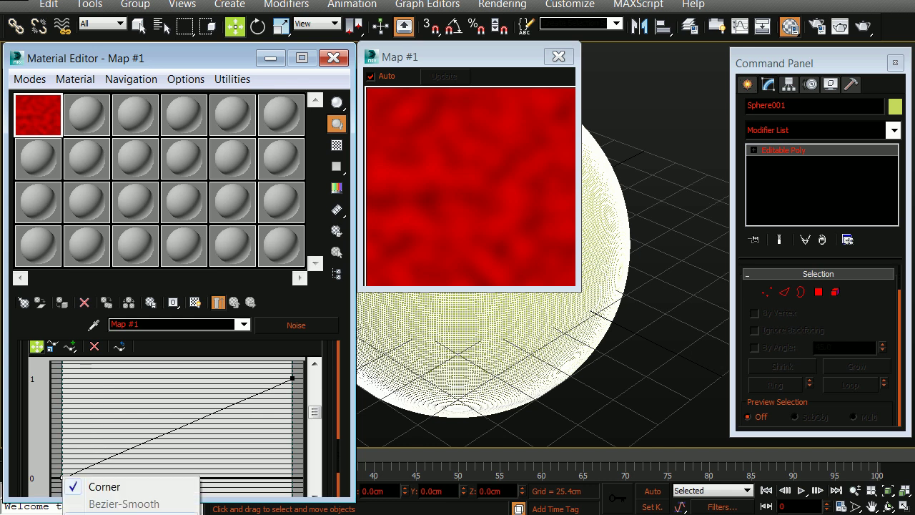
{"action": "left_click", "coordinate": [123, 503]}
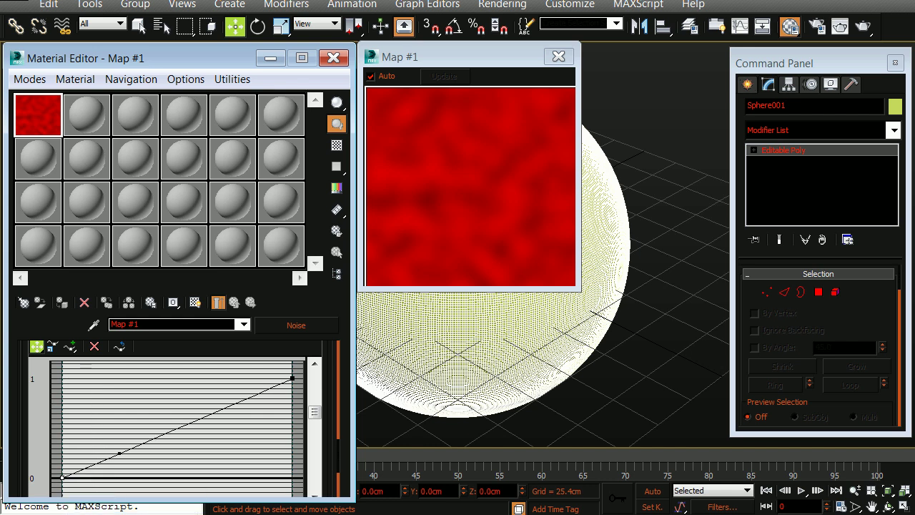
{"action": "left_click_drag", "start_coordinate": [126, 465], "coordinate": [209, 480]}
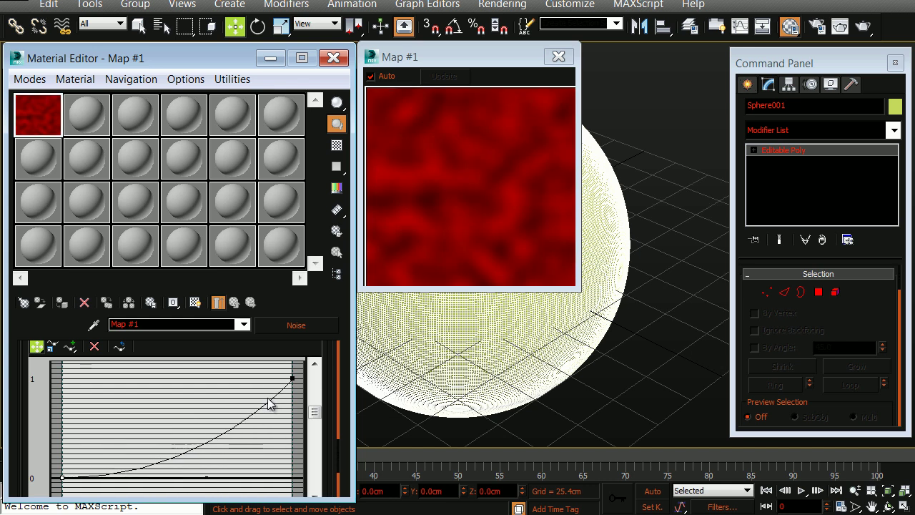
{"action": "left_click", "coordinate": [70, 347]}
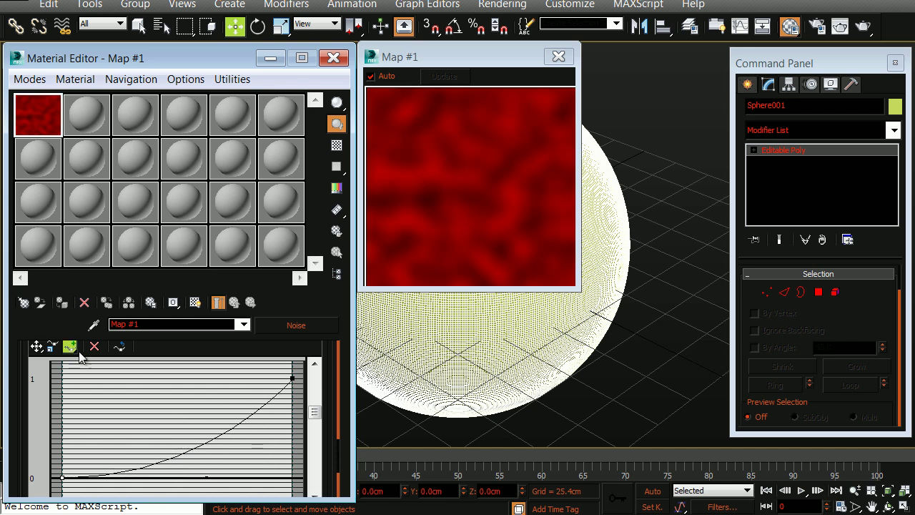
{"action": "left_click", "coordinate": [281, 390]}
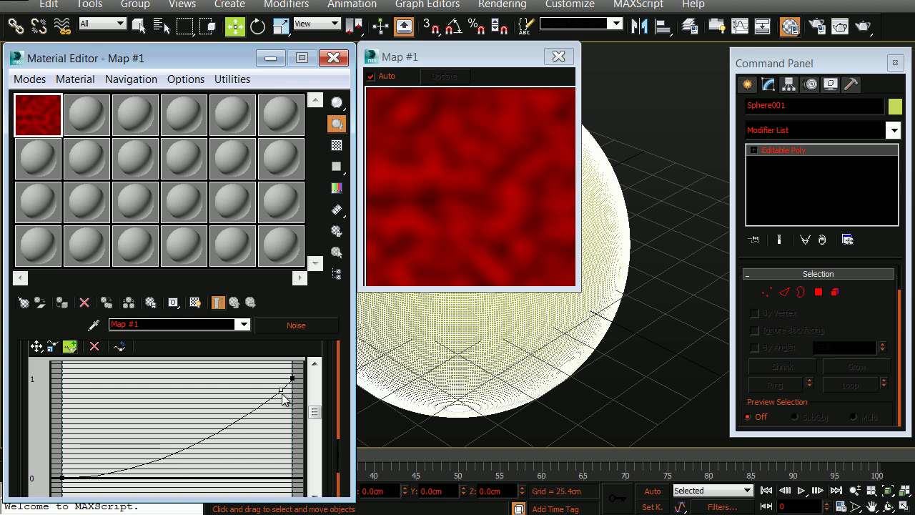
{"action": "left_click", "coordinate": [36, 347]}
{"action": "left_click_drag", "start_coordinate": [283, 391], "coordinate": [230, 379]}
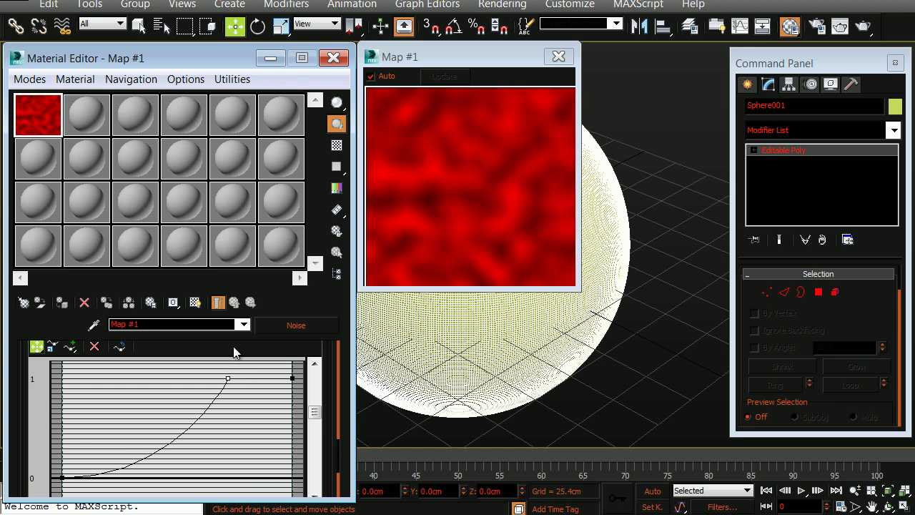
{"action": "left_click_drag", "start_coordinate": [338, 450], "coordinate": [342, 344]}
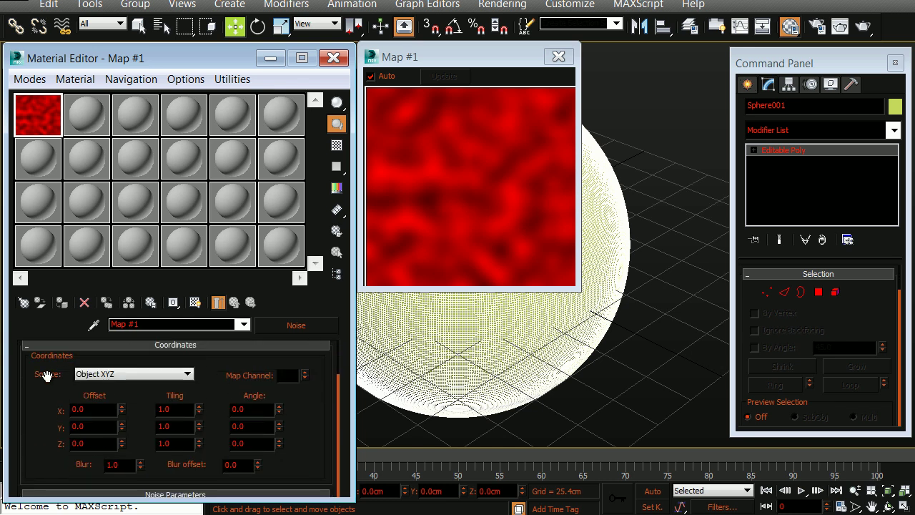
{"action": "left_click", "coordinate": [128, 376]}
- Set the noise Coordinates Source to Explicit Map Channel 1
{"action": "left_click", "coordinate": [129, 374]}
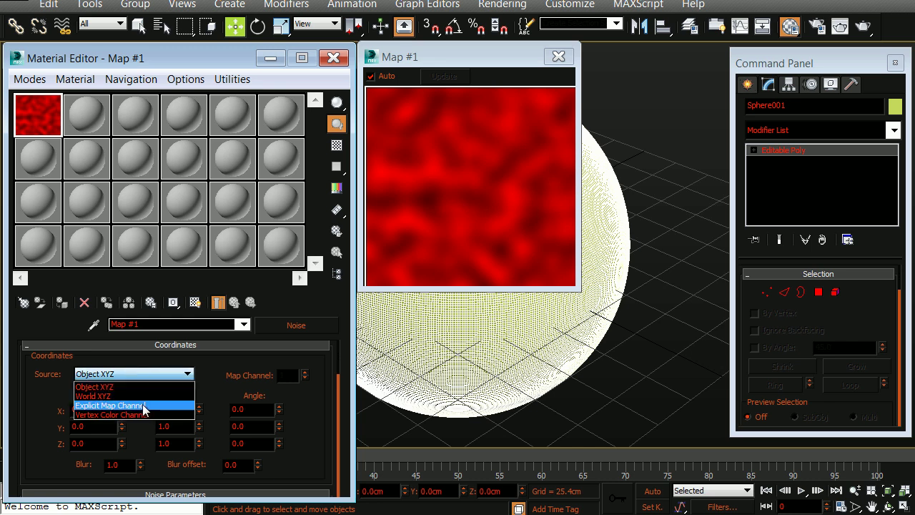
{"action": "left_click", "coordinate": [143, 405]}
{"action": "left_click_drag", "start_coordinate": [293, 377], "coordinate": [254, 379]}
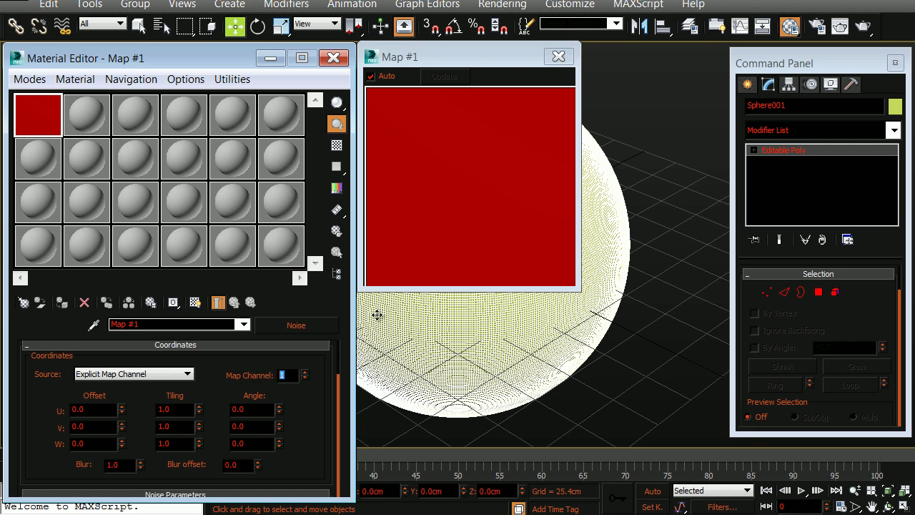
{"action": "left_click", "coordinate": [437, 225]}
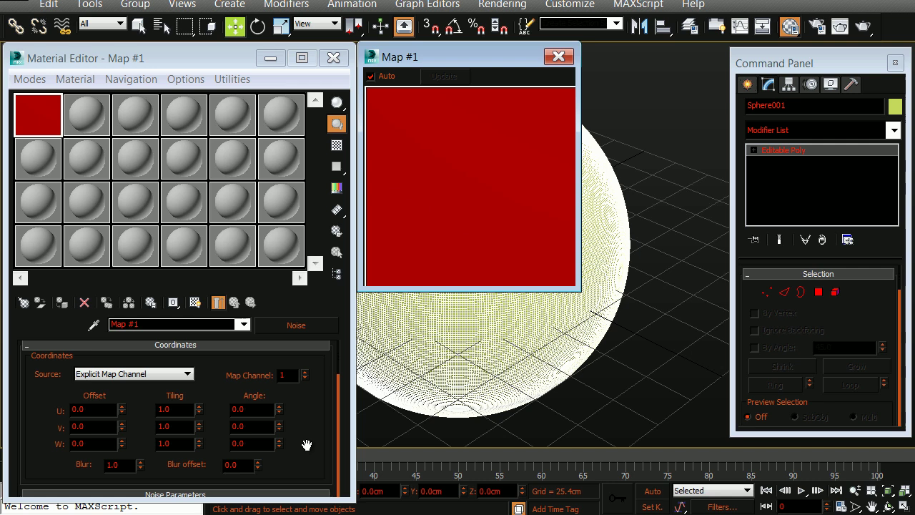
- Set the noise Size to 0.1 and name the map RedChannel
{"action": "left_click_drag", "start_coordinate": [306, 445], "coordinate": [302, 274]}
{"action": "left_click", "coordinate": [93, 386]}
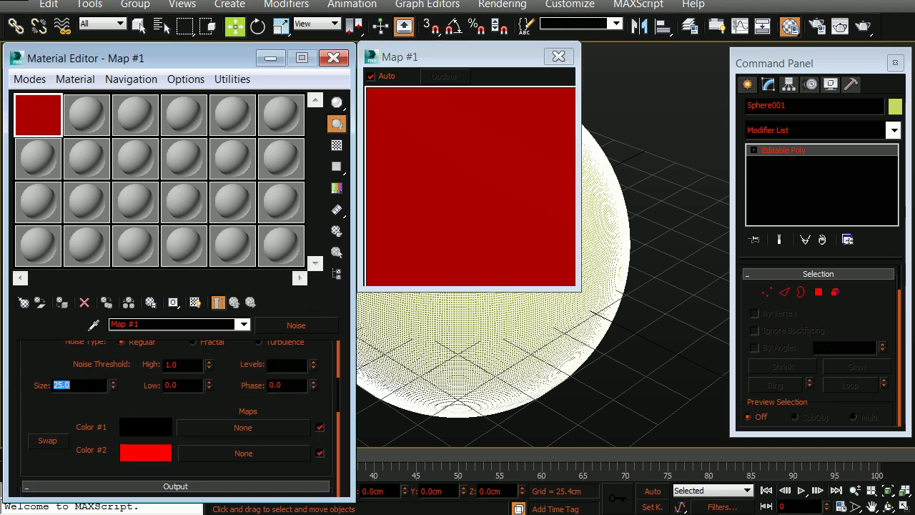
{"action": "type", "text": "0.1"}
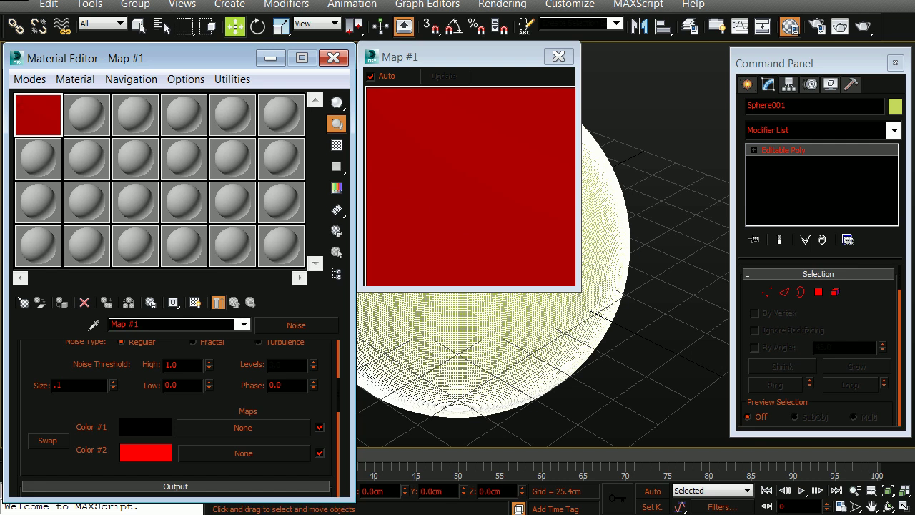
{"action": "key", "text": "Return"}
{"action": "type", "text": "RedC"}
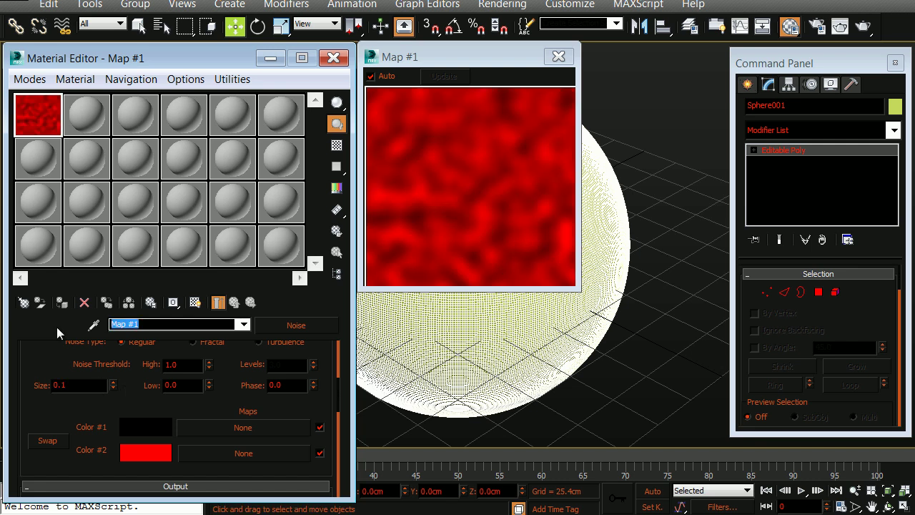
{"action": "type", "text": "hannel"}
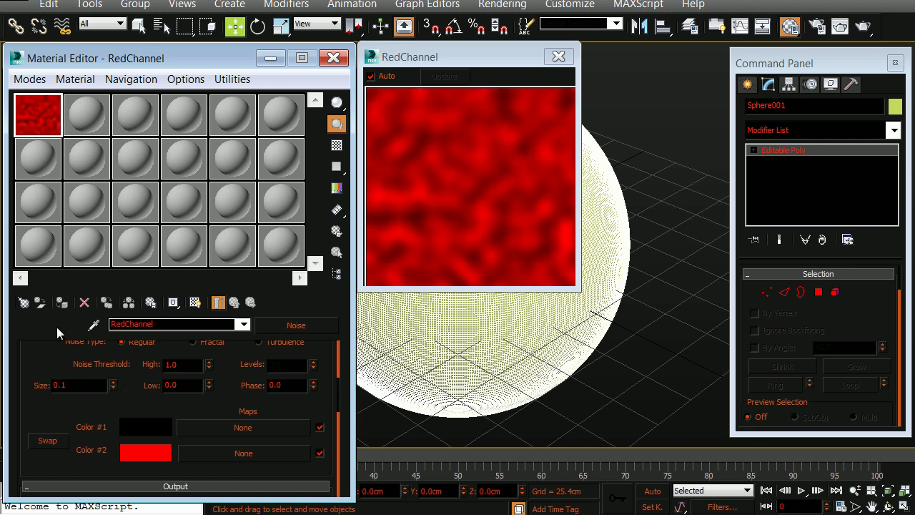
- Select the second material slot and assign an RGB Multiply map to its Diffuse
{"action": "left_click", "coordinate": [103, 114]}
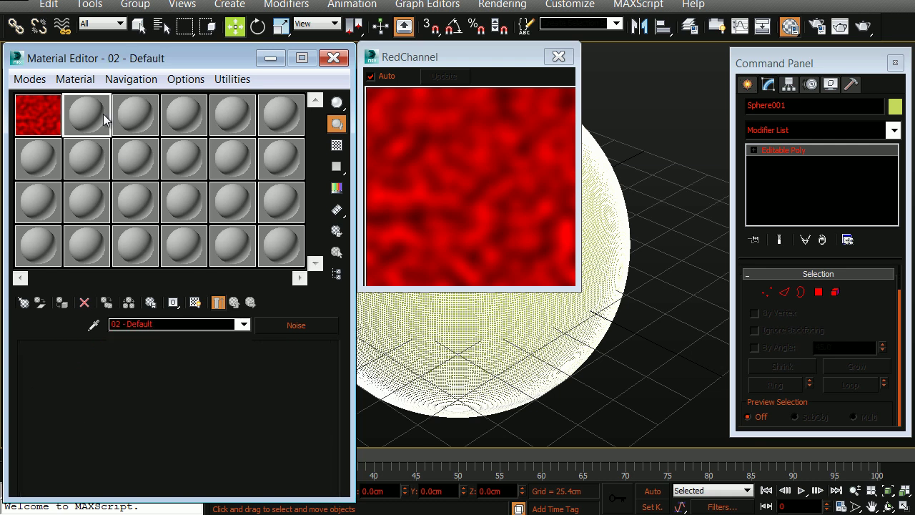
{"action": "scroll", "coordinate": [179, 432], "scroll_direction": "down", "scroll_amount": 2}
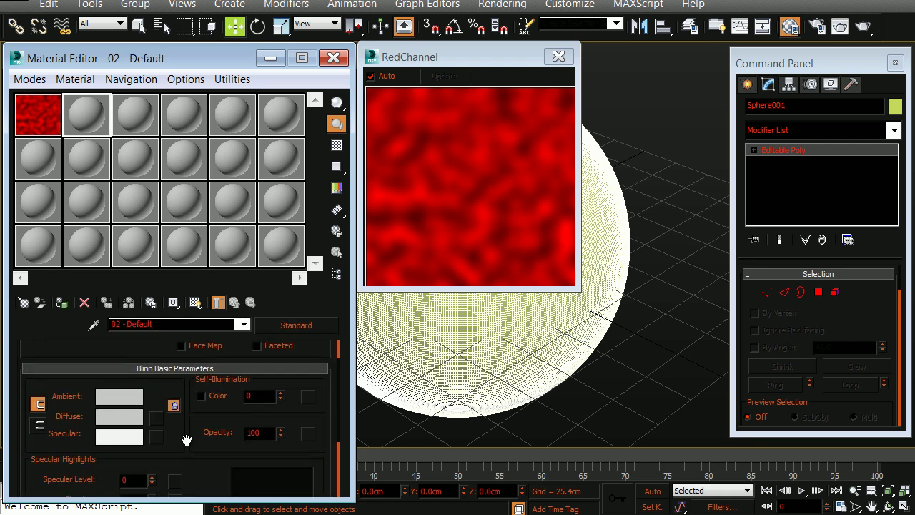
{"action": "left_click", "coordinate": [156, 415]}
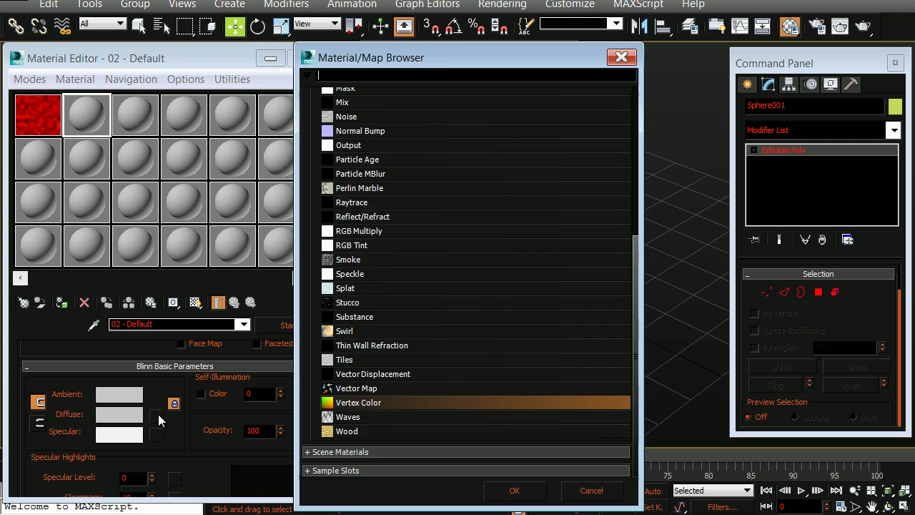
{"action": "left_click", "coordinate": [380, 233]}
{"action": "double_click", "coordinate": [380, 233]}
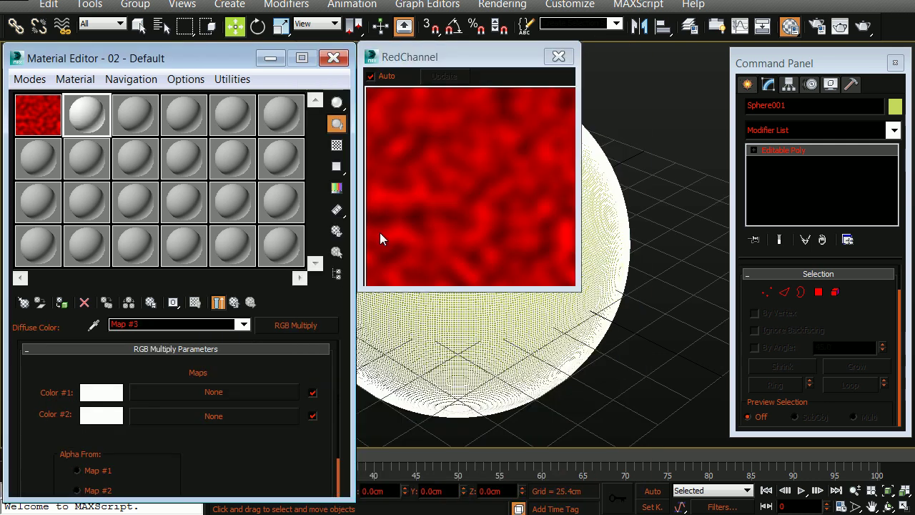
- Put a Vertex Color map in Color #1 reading map channel 1, Red sub-channel
{"action": "left_click", "coordinate": [187, 397]}
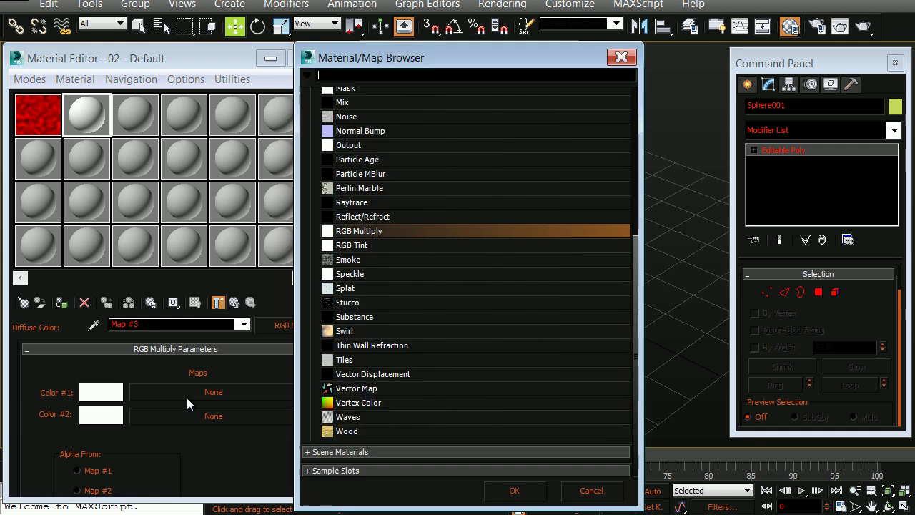
{"action": "left_click", "coordinate": [355, 404]}
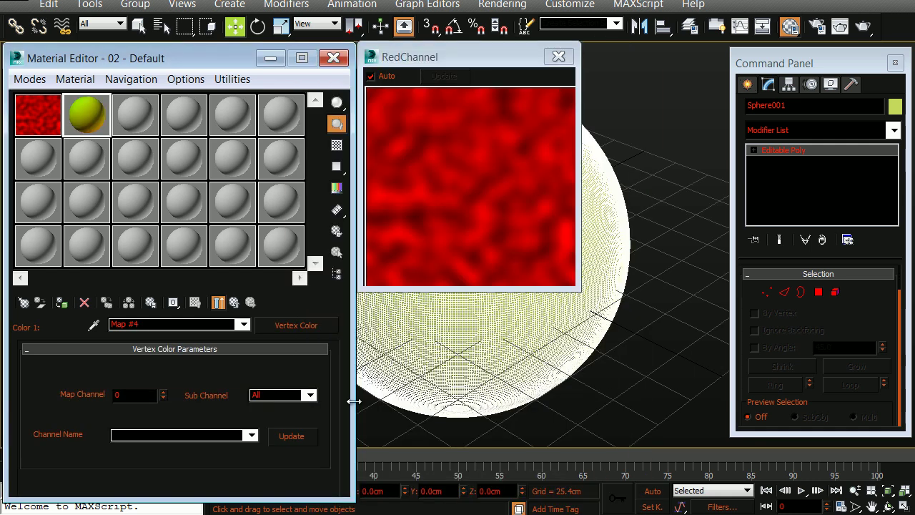
{"action": "double_click", "coordinate": [131, 402]}
{"action": "type", "text": "1"}
{"action": "left_click", "coordinate": [309, 395]}
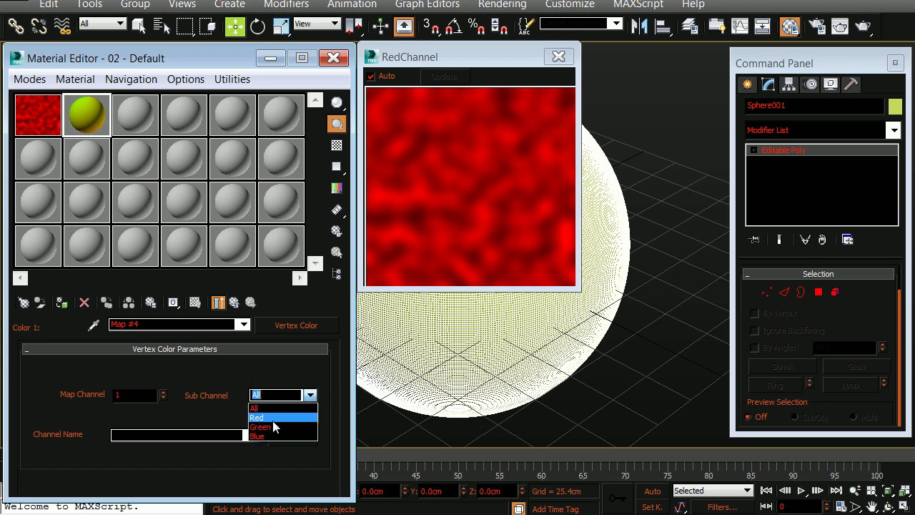
{"action": "left_click", "coordinate": [273, 419]}
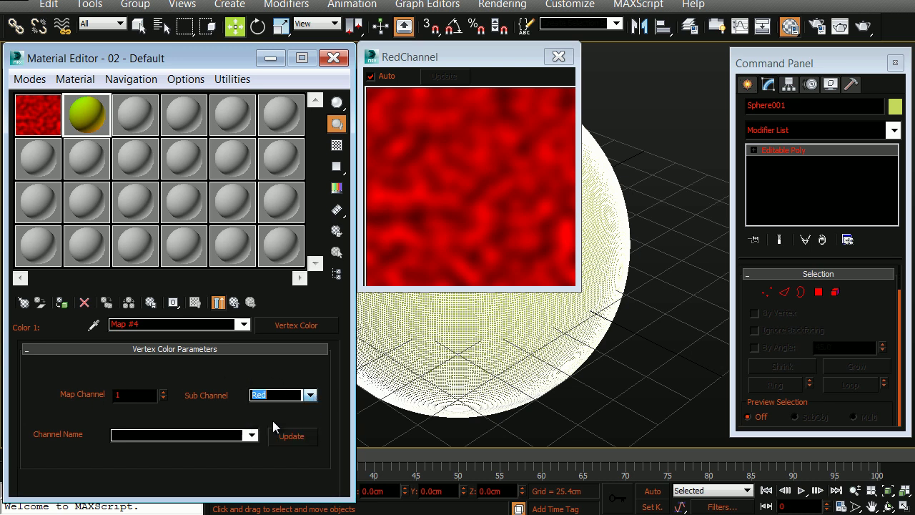
{"action": "left_click", "coordinate": [235, 302]}
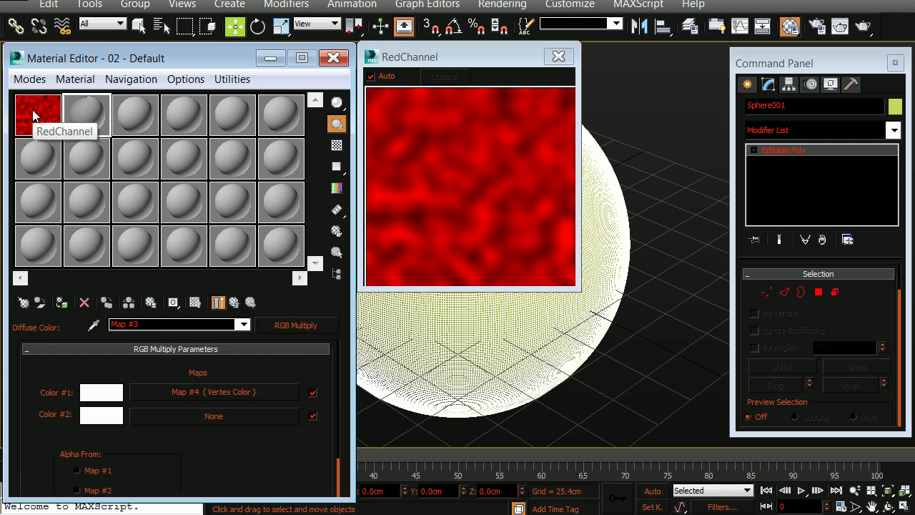
- Instance RedChannel into the RGB Multiply's Color #2 and show its shading in the viewport
{"action": "left_click_drag", "start_coordinate": [33, 114], "coordinate": [200, 422]}
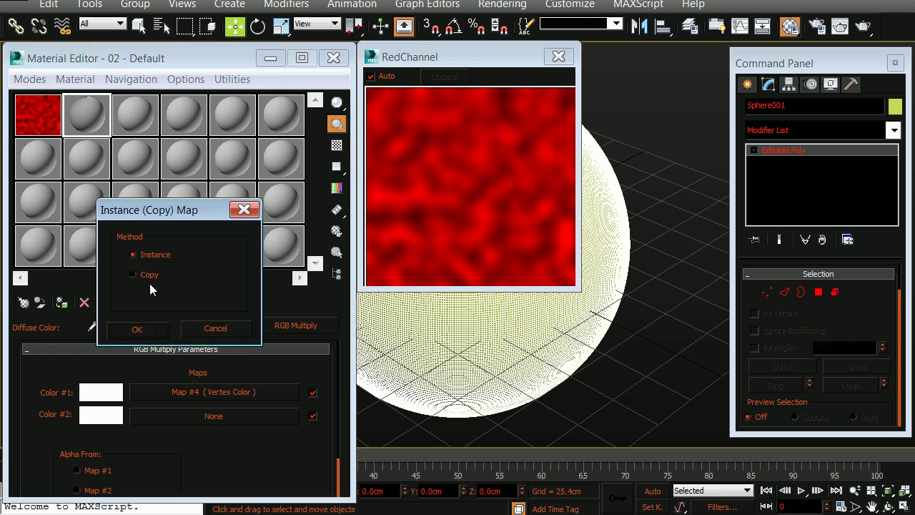
{"action": "left_click", "coordinate": [146, 331]}
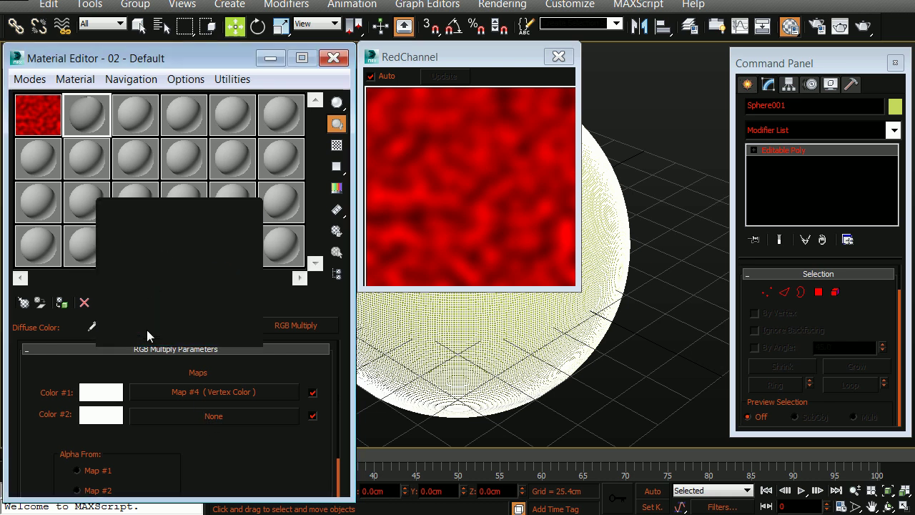
{"action": "left_click", "coordinate": [245, 416]}
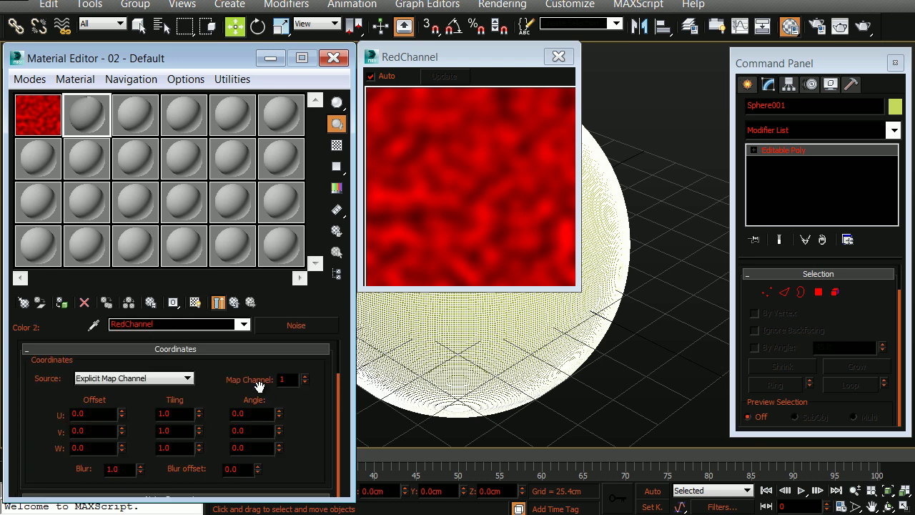
{"action": "left_click", "coordinate": [195, 303]}
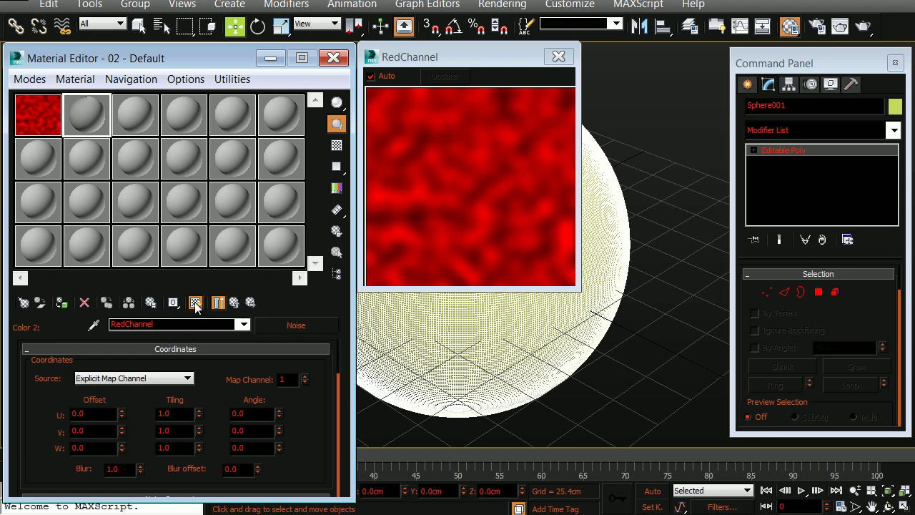
{"action": "left_click", "coordinate": [235, 303]}
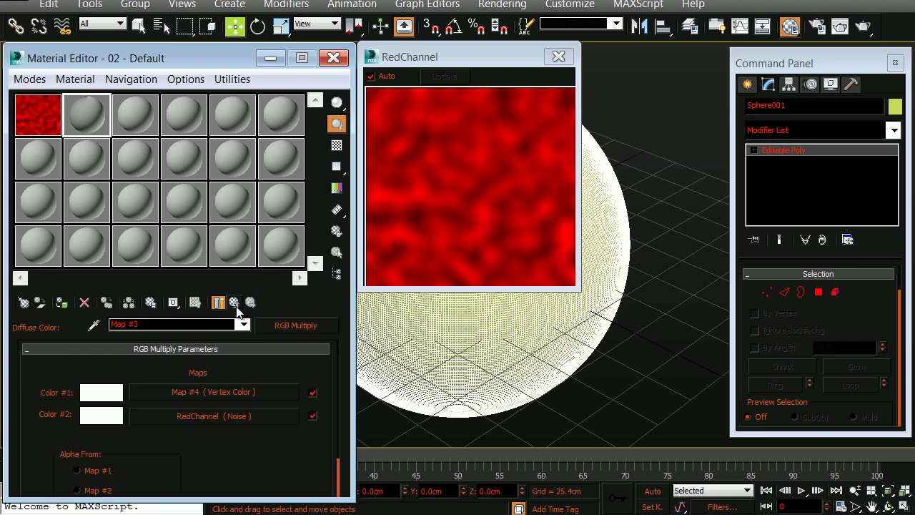
- Close the noise preview, drag the second material onto Sphere001 and rename it VertexBake
{"action": "left_click", "coordinate": [558, 58]}
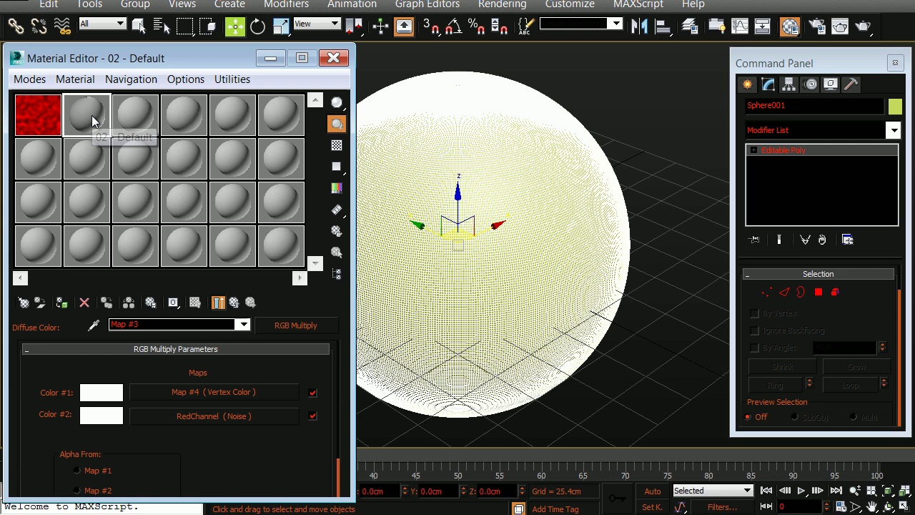
{"action": "left_click_drag", "start_coordinate": [91, 115], "coordinate": [472, 184]}
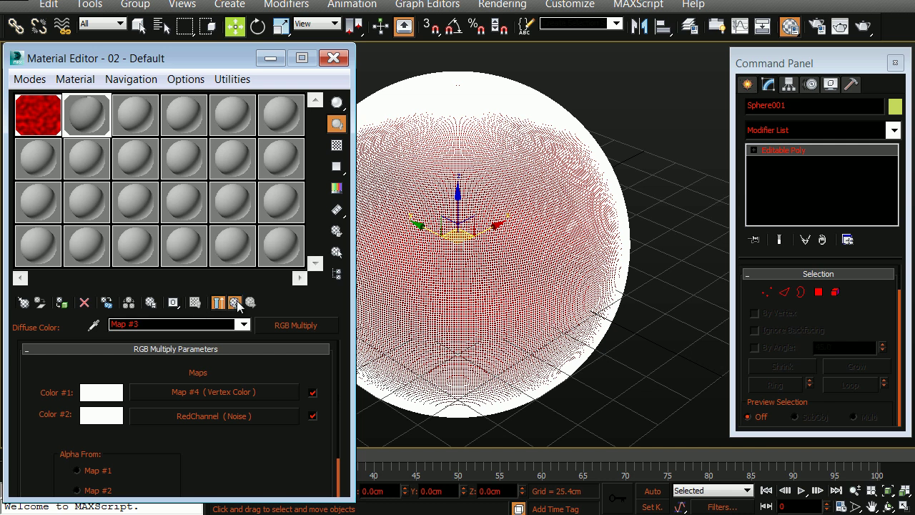
{"action": "left_click", "coordinate": [234, 302]}
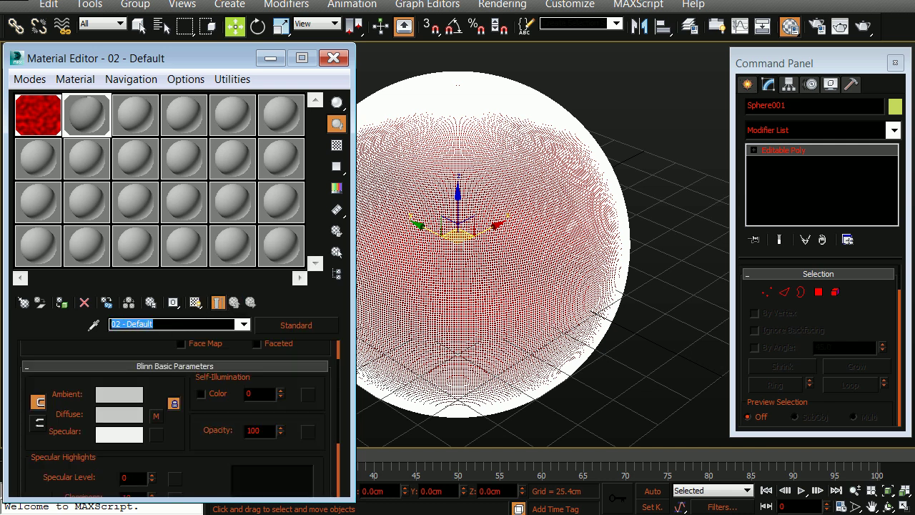
{"action": "type", "text": "VertexB"}
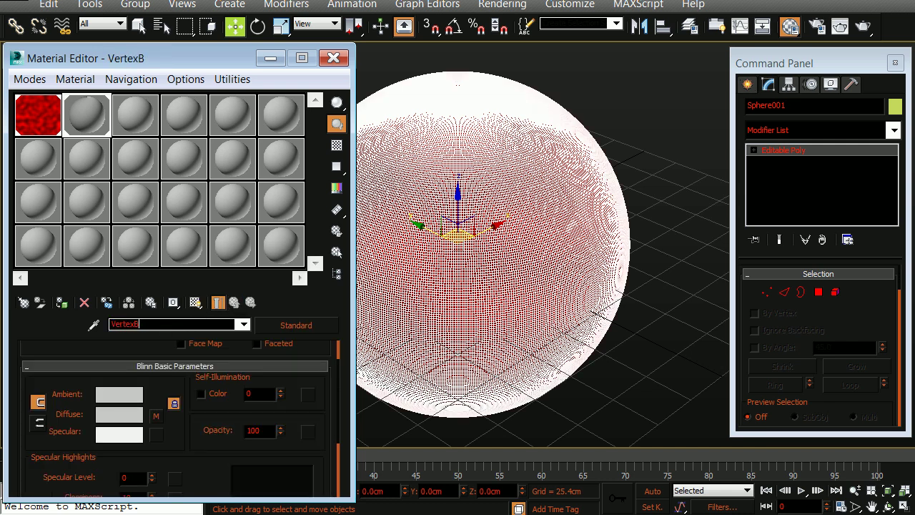
{"action": "type", "text": "ake"}
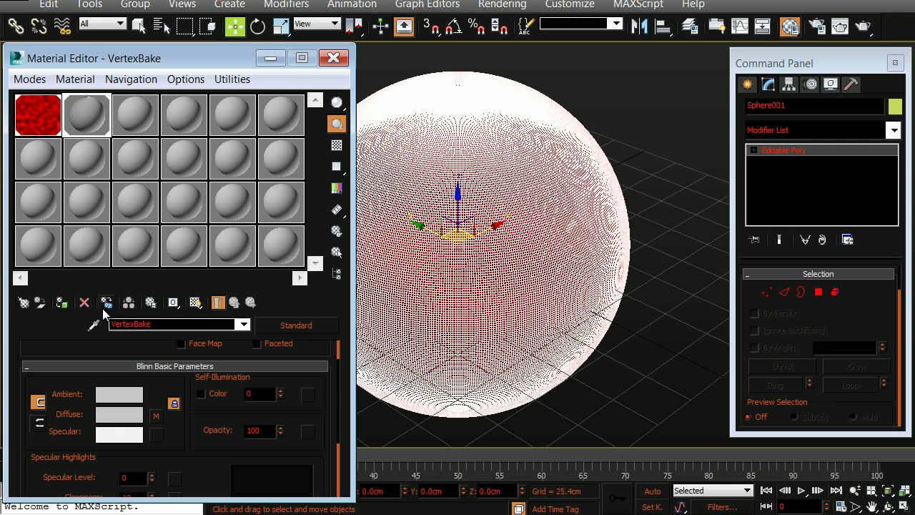
- Close the Material Editor and open Assign Vertex Colors from the Utilities panel
{"action": "left_click", "coordinate": [337, 59]}
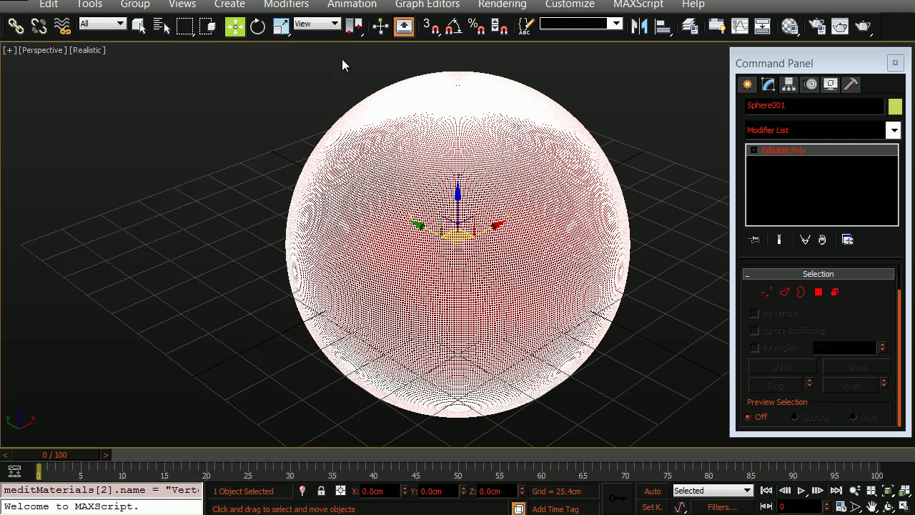
{"action": "left_click", "coordinate": [852, 84]}
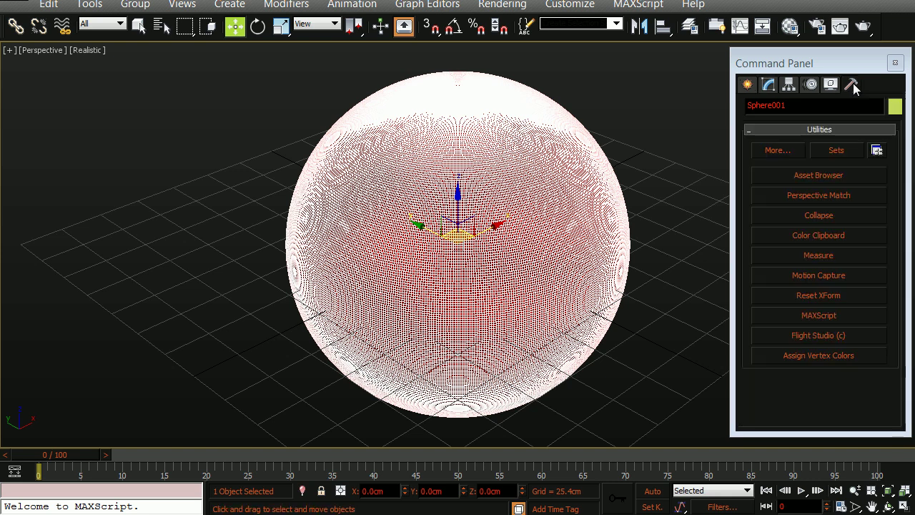
{"action": "left_click", "coordinate": [782, 153]}
{"action": "left_click_drag", "start_coordinate": [718, 134], "coordinate": [690, 111]}
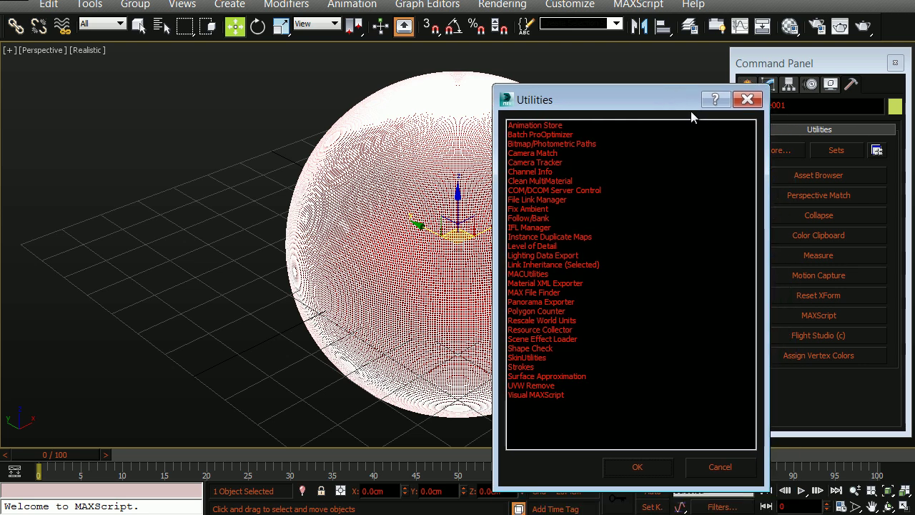
{"action": "left_click", "coordinate": [747, 99]}
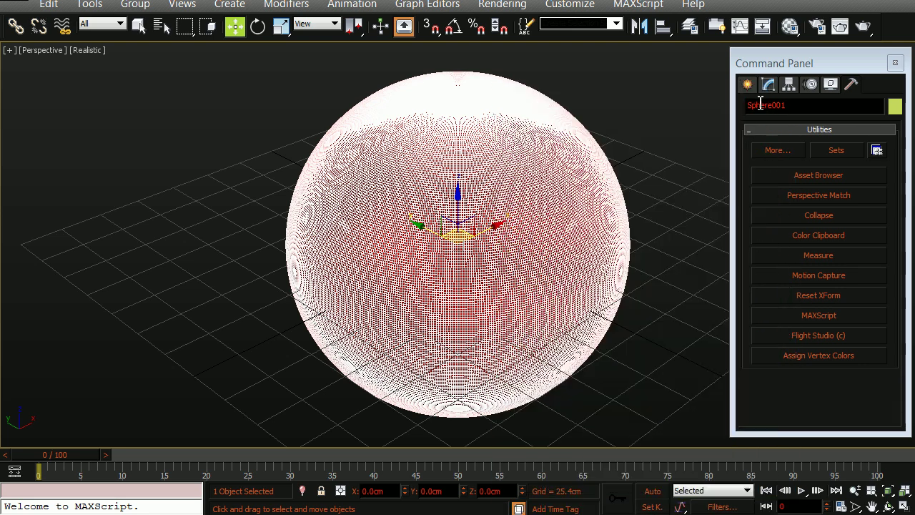
{"action": "left_click", "coordinate": [818, 355]}
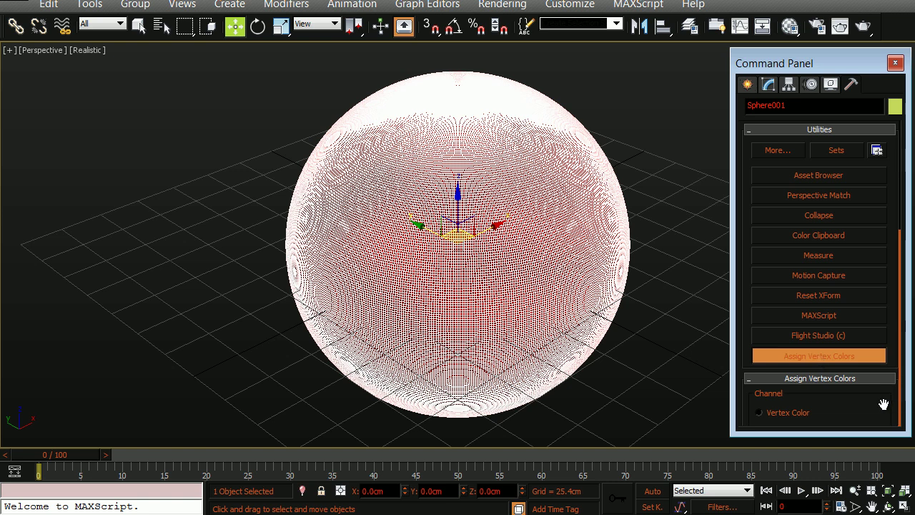
- In Assign Vertex Colors, try map channel 2, then set it back to 1
{"action": "left_click_drag", "start_coordinate": [884, 404], "coordinate": [879, 200]}
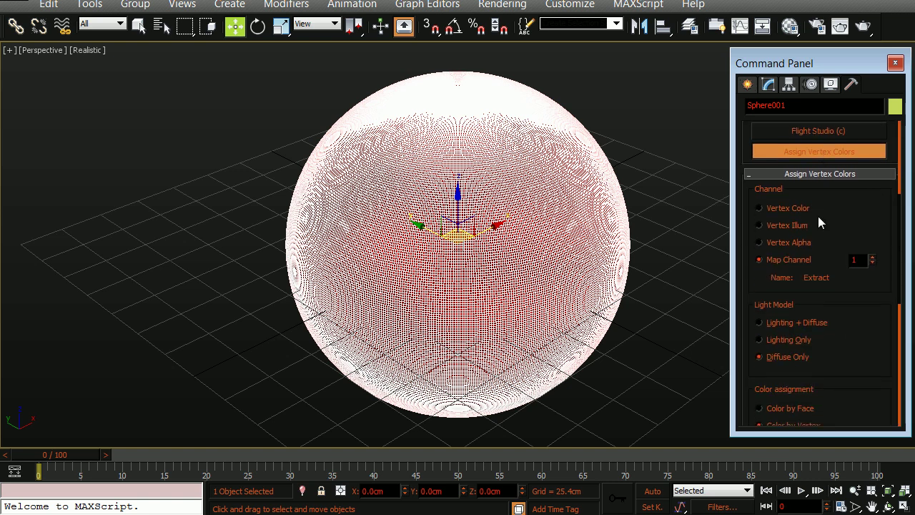
{"action": "left_click", "coordinate": [858, 260]}
{"action": "left_click_drag", "start_coordinate": [829, 278], "coordinate": [829, 255]}
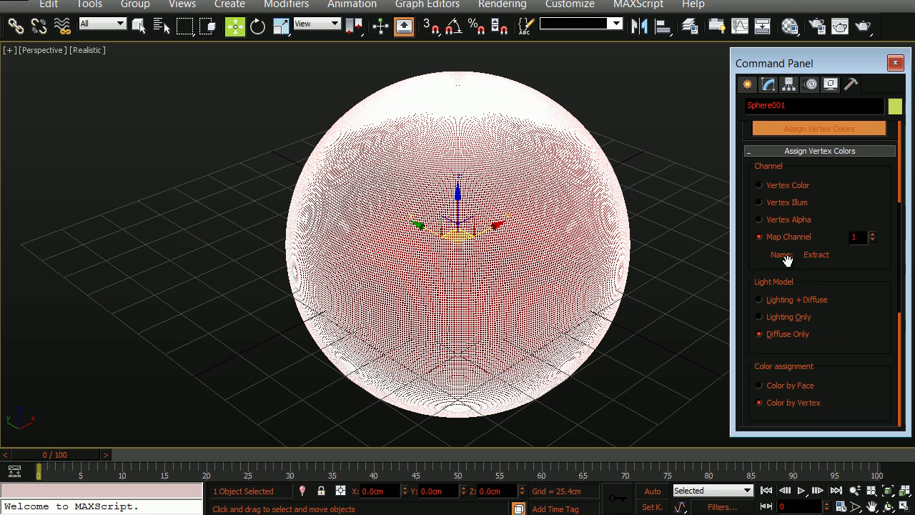
{"action": "double_click", "coordinate": [856, 236]}
{"action": "type", "text": "2"}
{"action": "key", "text": "Return"}
{"action": "type", "text": "1"}
{"action": "key", "text": "Return"}
- Assign Diffuse Only, Color by Vertex colours to the selected sphere, then deselect it
{"action": "left_click_drag", "start_coordinate": [870, 331], "coordinate": [827, 243]}
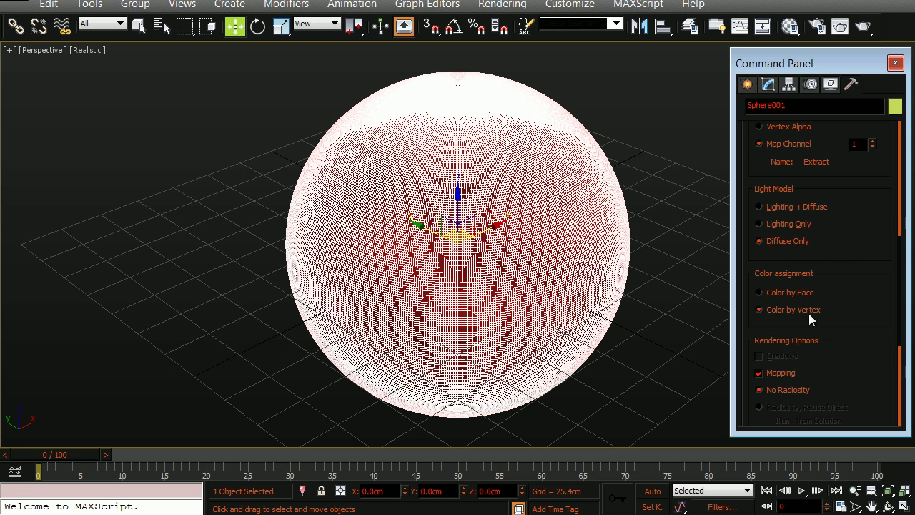
{"action": "left_click_drag", "start_coordinate": [858, 331], "coordinate": [804, 251]}
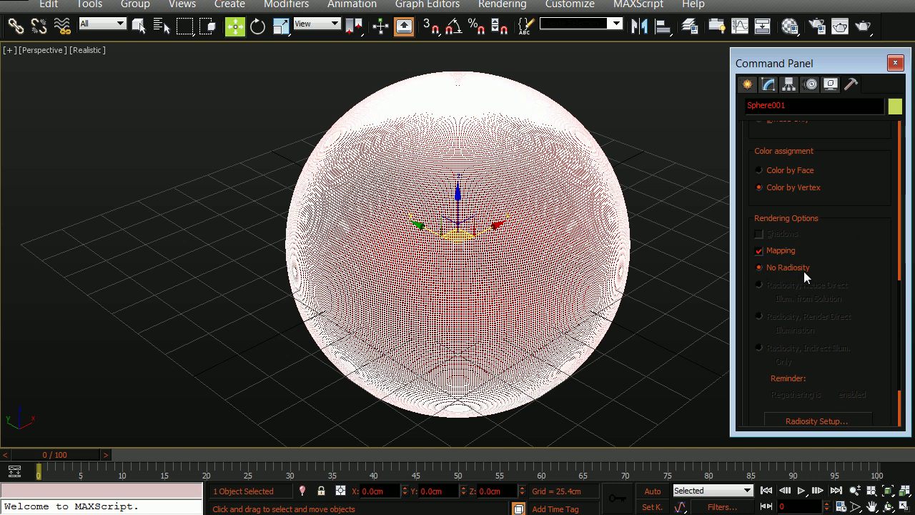
{"action": "left_click_drag", "start_coordinate": [860, 243], "coordinate": [841, 140]}
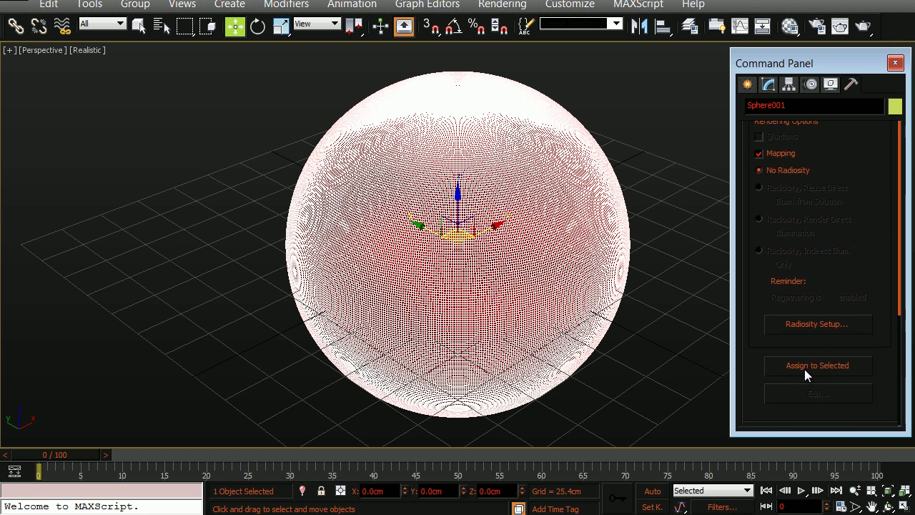
{"action": "left_click", "coordinate": [841, 367]}
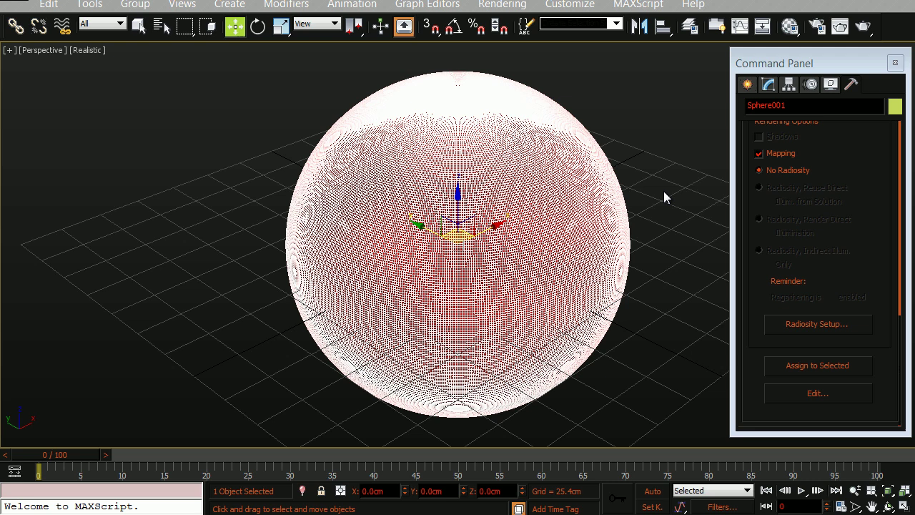
{"action": "left_click", "coordinate": [664, 197]}
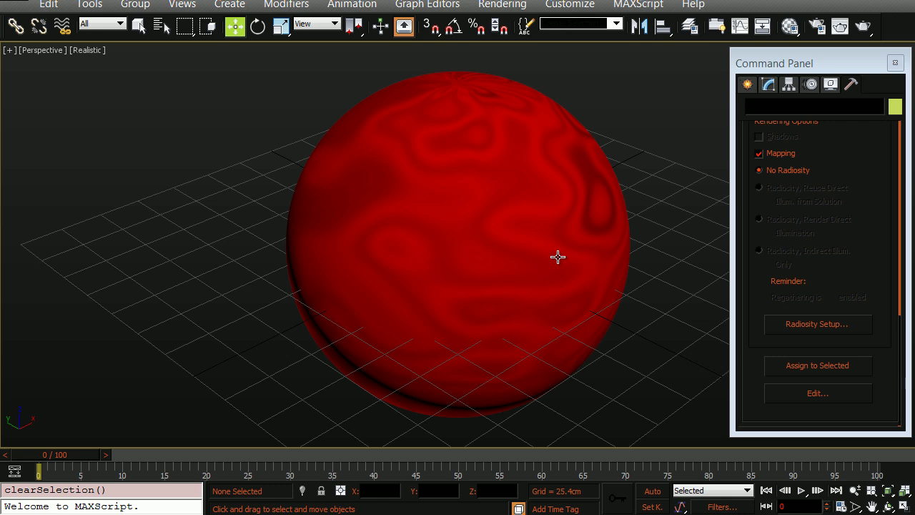
- Apply an unused default material from the Material Editor to the sphere
{"action": "key", "text": "m"}
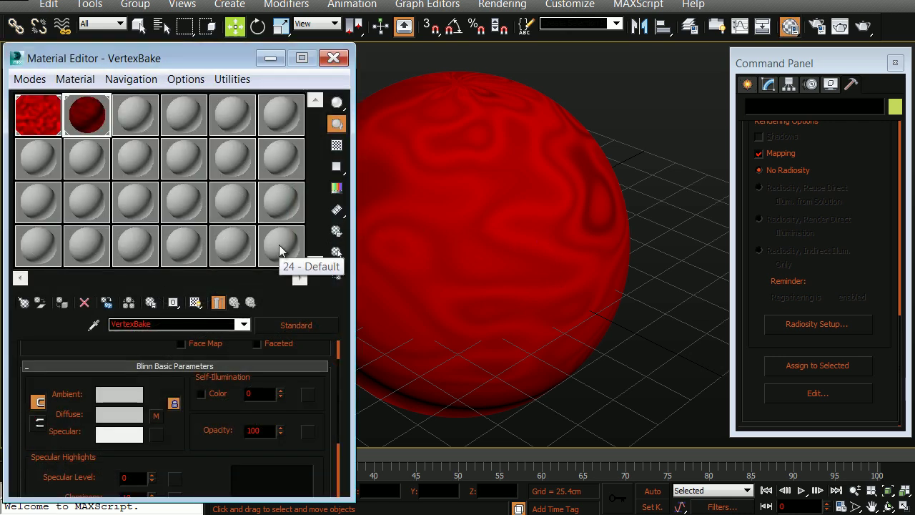
{"action": "left_click_drag", "start_coordinate": [279, 245], "coordinate": [457, 219]}
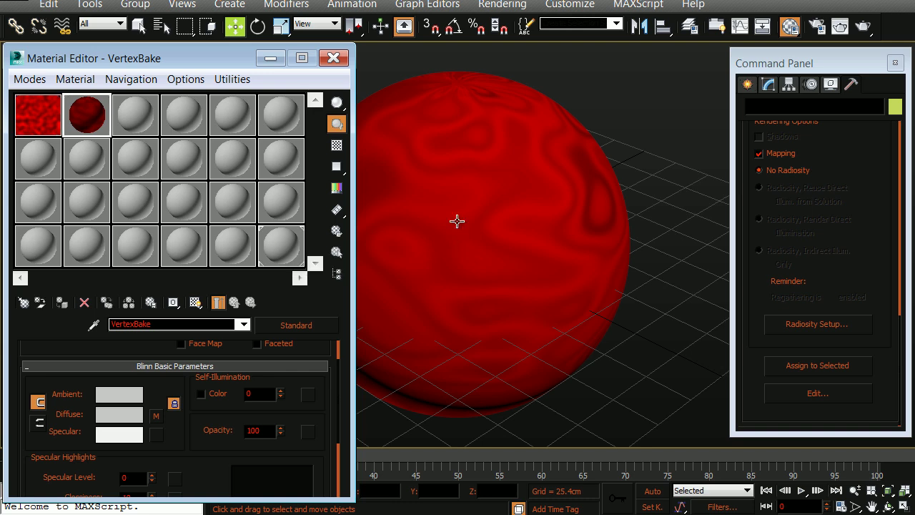
{"action": "key", "text": "m"}
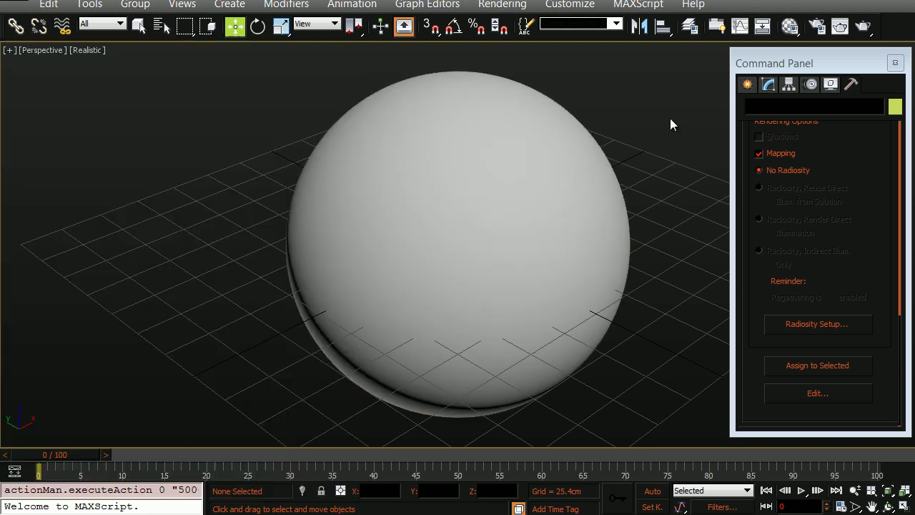
- Turn on VertexPaint's Vertex Color Display - Unshaded for the sphere, then deselect it
{"action": "left_click", "coordinate": [579, 206]}
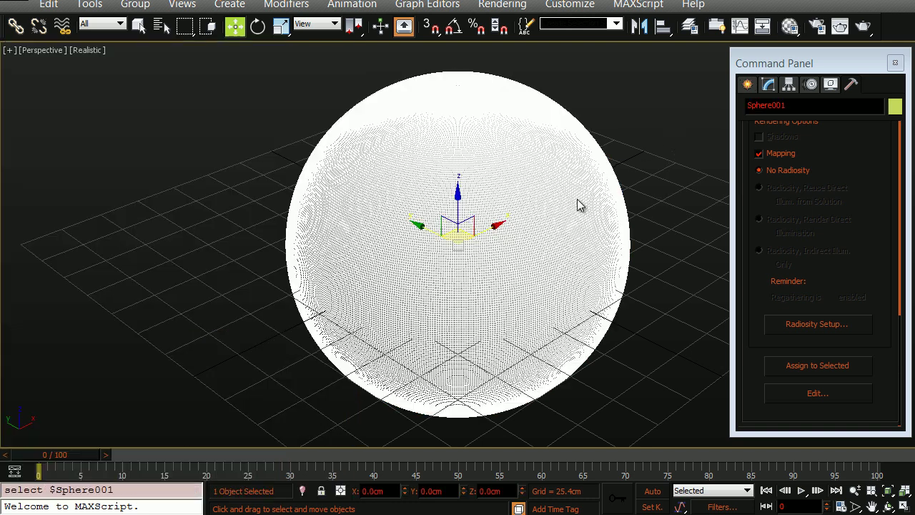
{"action": "left_click", "coordinate": [770, 85]}
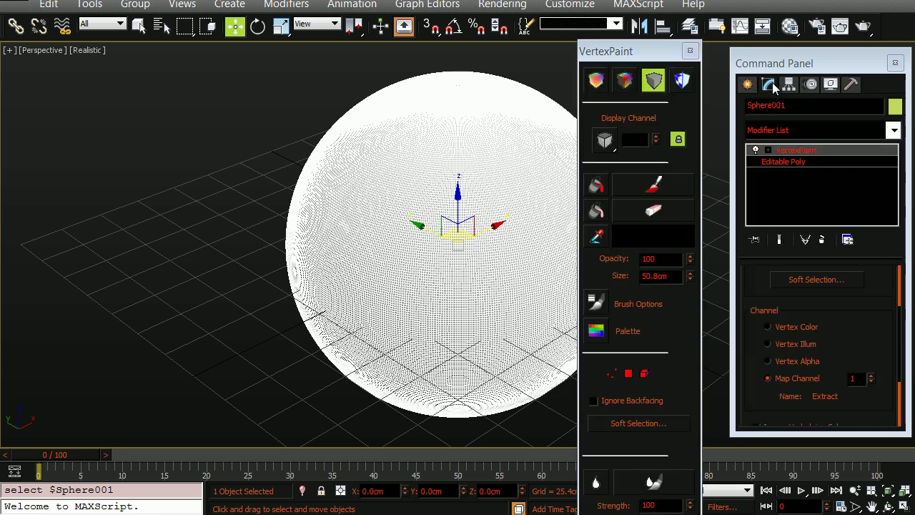
{"action": "left_click", "coordinate": [596, 81]}
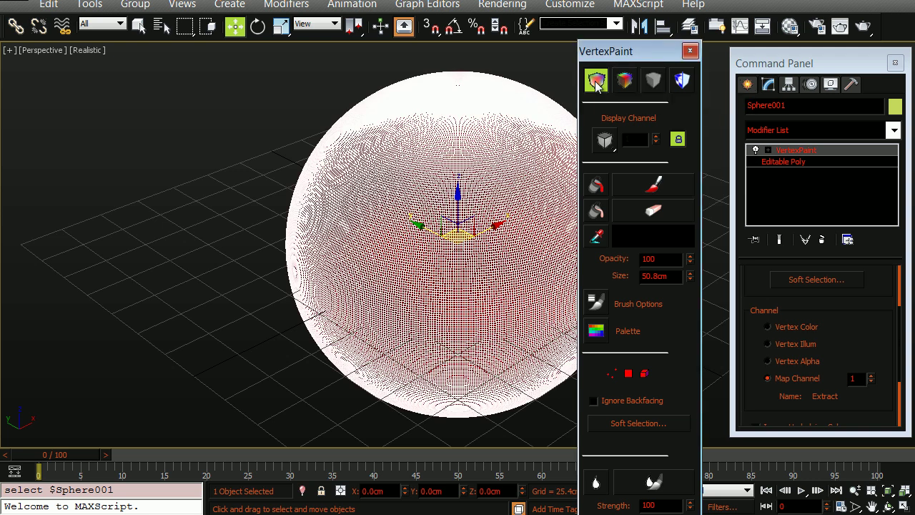
{"action": "left_click", "coordinate": [274, 110]}
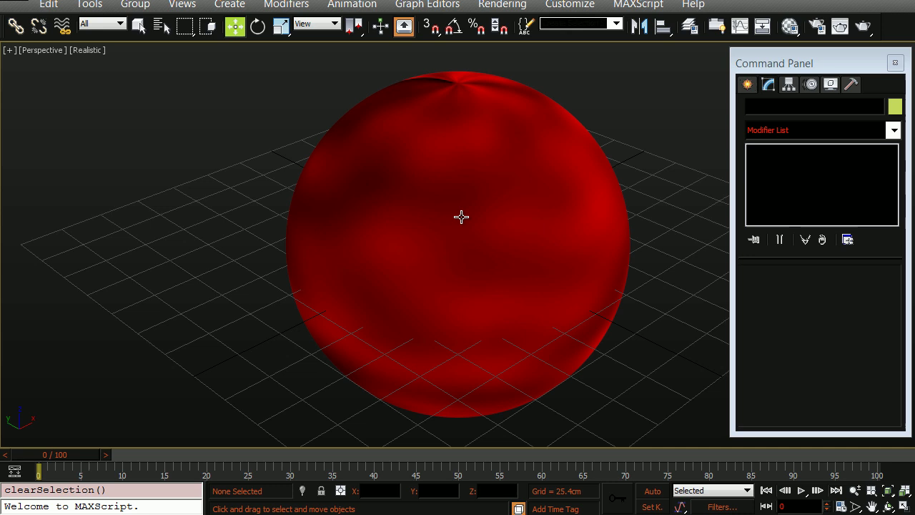
- Reselect the sphere and open Map Channel Info from the utilities
{"action": "key", "text": "ctrl+z"}
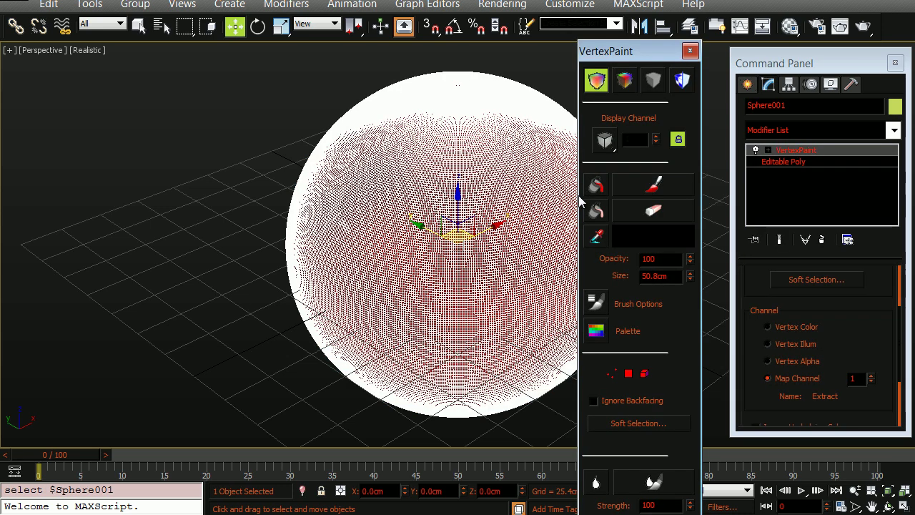
{"action": "left_click", "coordinate": [90, 5]}
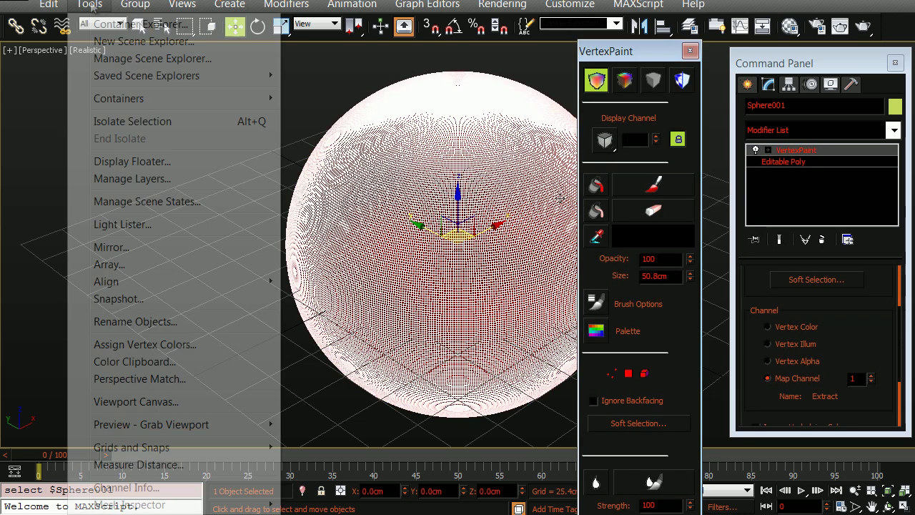
{"action": "left_click", "coordinate": [152, 487]}
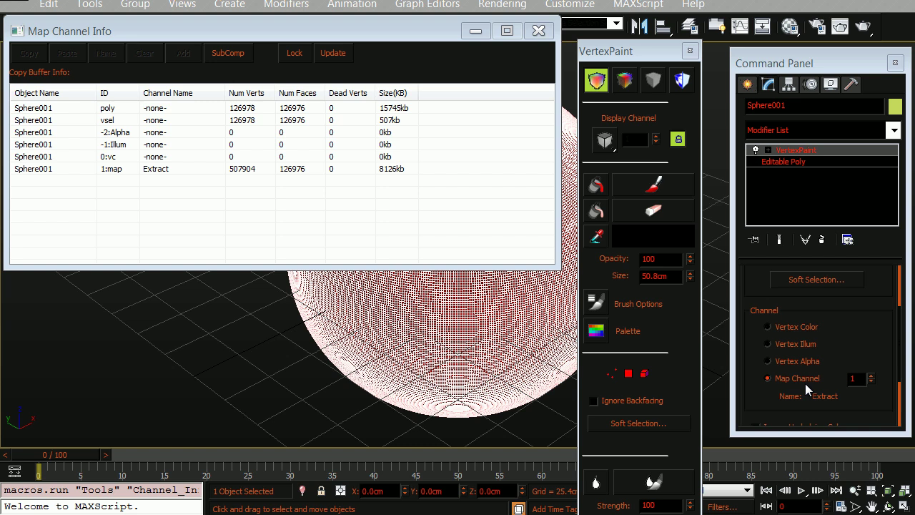
- Set VertexPaint to the Vertex Color channel, update the channel table, and close it
{"action": "left_click", "coordinate": [805, 327]}
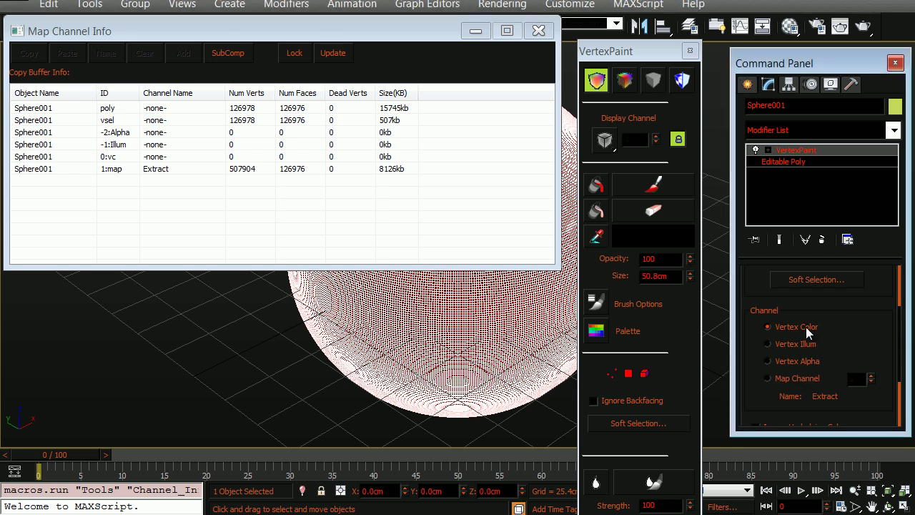
{"action": "left_click", "coordinate": [333, 57]}
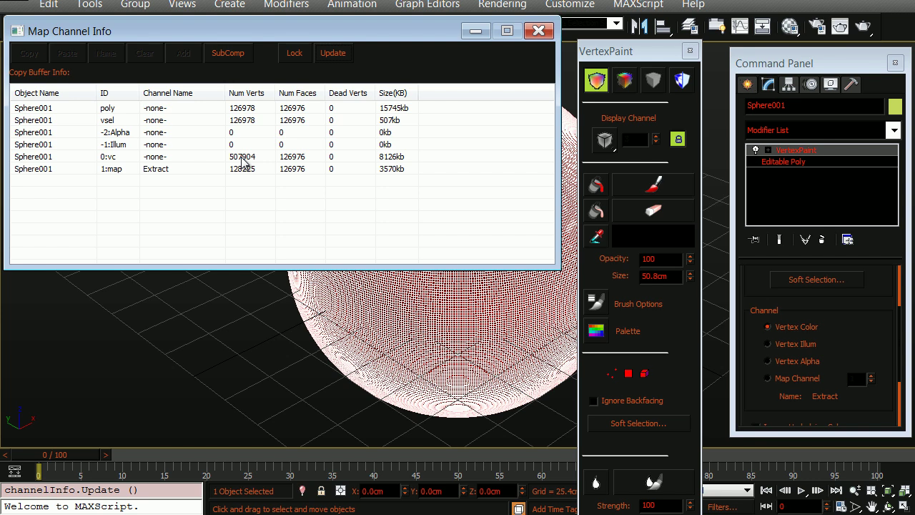
{"action": "left_click", "coordinate": [539, 31]}
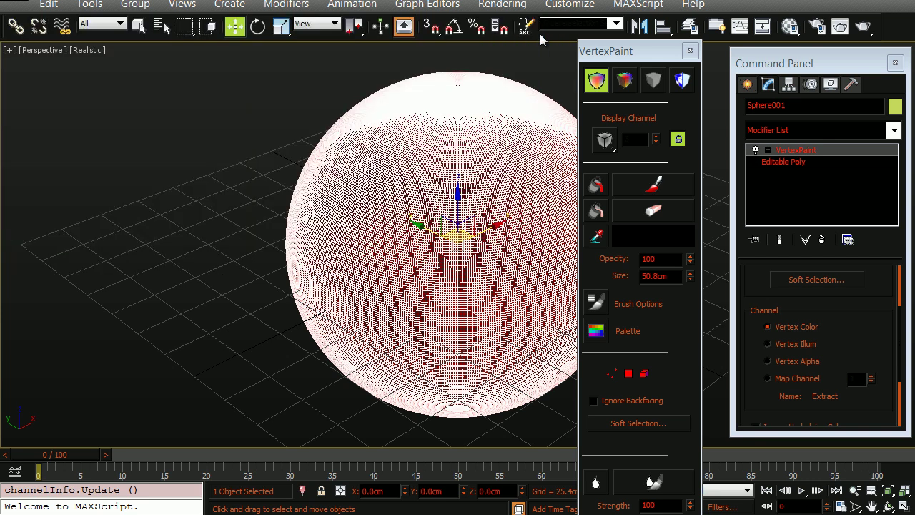
- Collapse the sphere to Editable Poly and export the selected sphere
{"action": "key", "text": "ctrl+shift+c"}
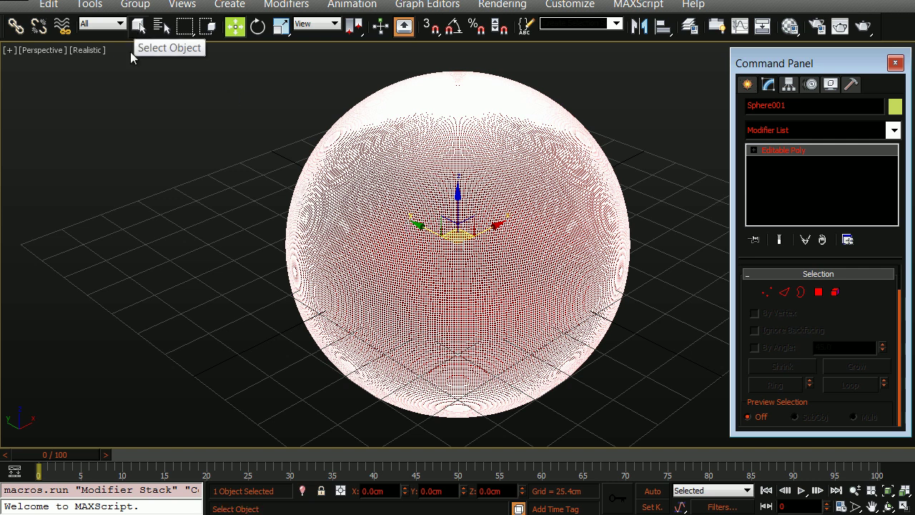
{"action": "left_click", "coordinate": [461, 228]}
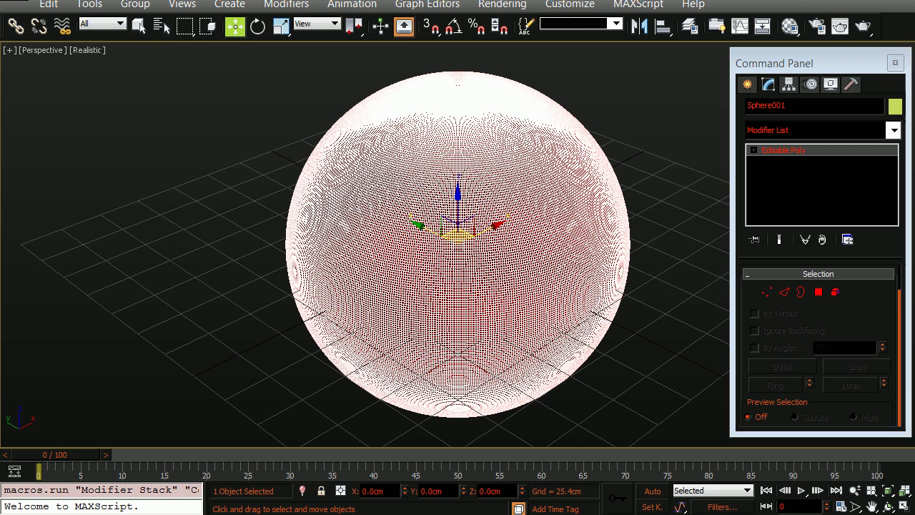
{"action": "left_click", "coordinate": [15, 2]}
{"action": "mouse_move", "coordinate": [64, 258]}
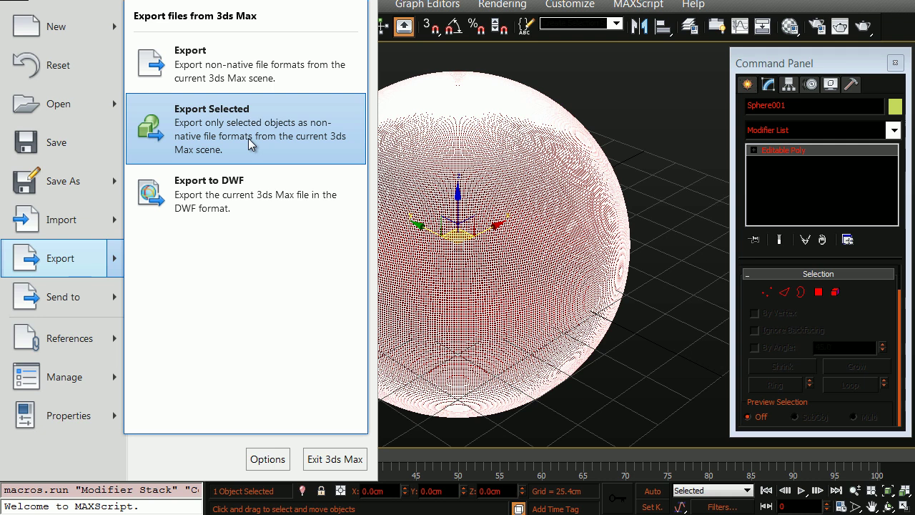
{"action": "left_click", "coordinate": [701, 88]}
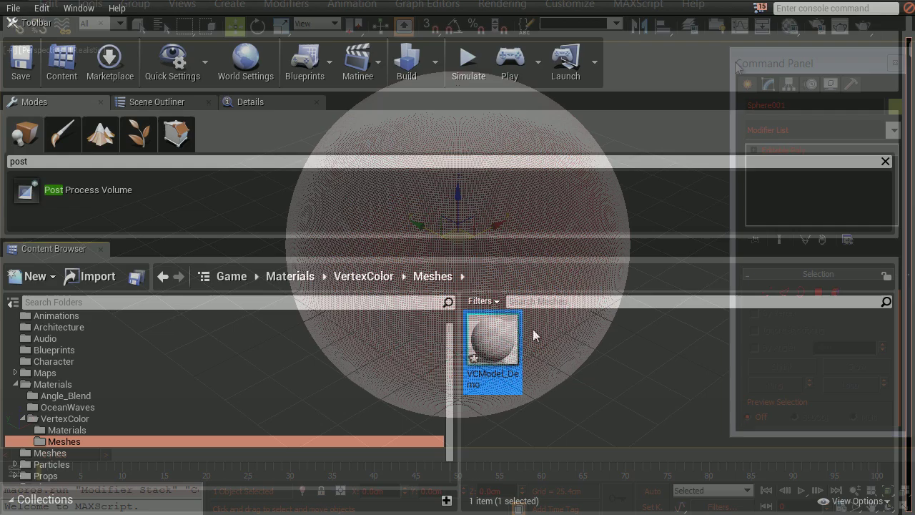
{"action": "mouse_move", "coordinate": [497, 347]}
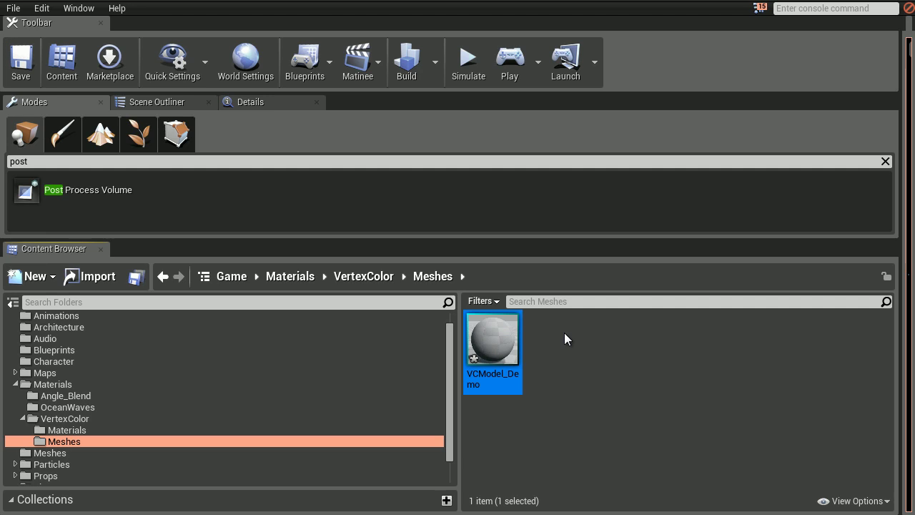
- Look through the VCModel_Demo mesh and folder context menus without choosing anything
{"action": "right_click", "coordinate": [507, 338]}
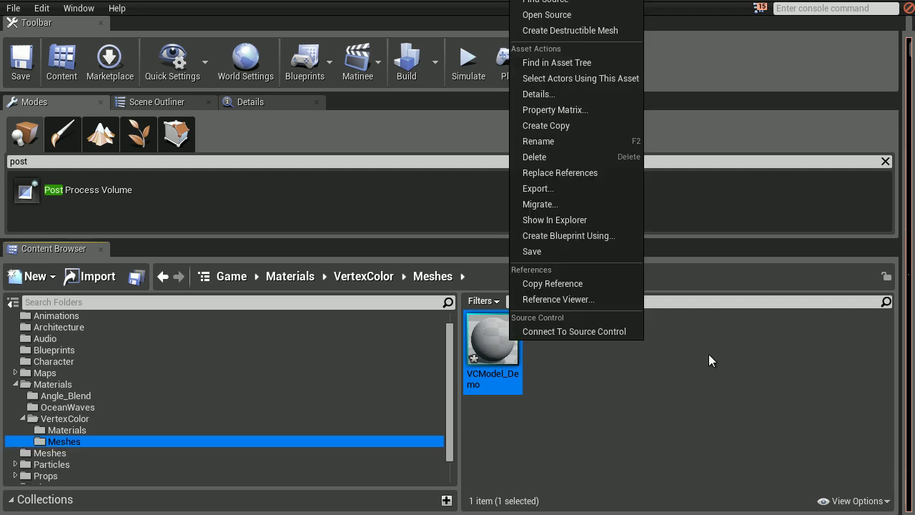
{"action": "left_click", "coordinate": [682, 405]}
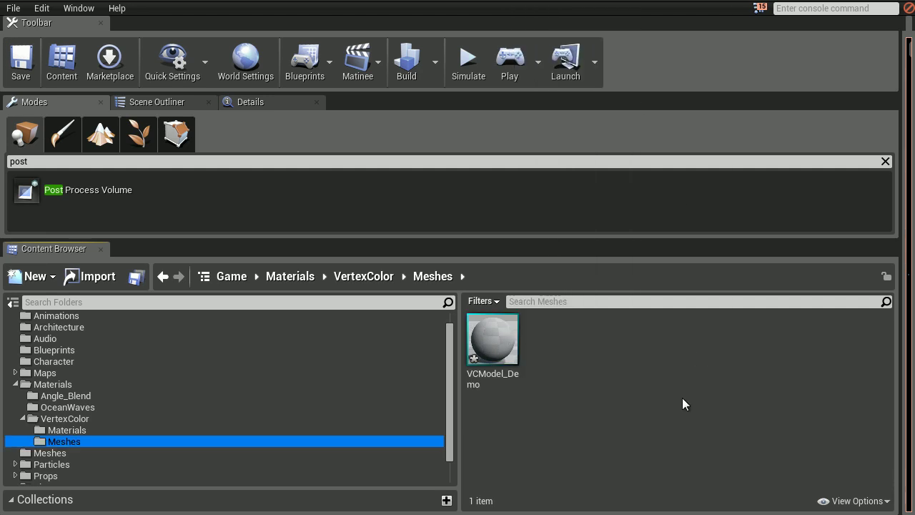
{"action": "right_click", "coordinate": [611, 361]}
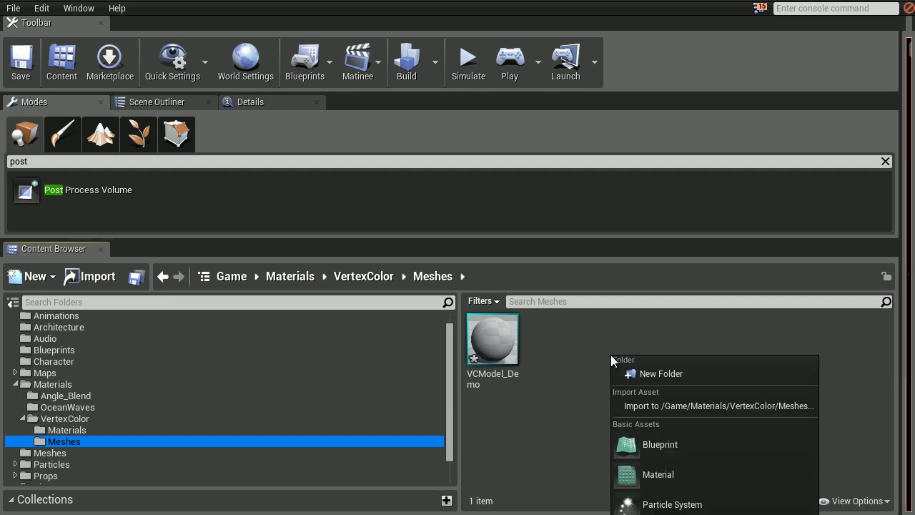
{"action": "left_click", "coordinate": [682, 404]}
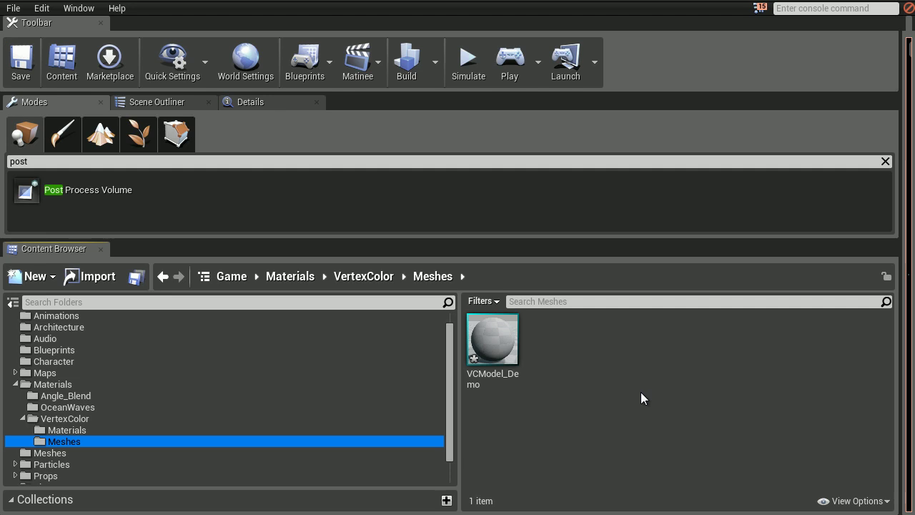
- Create a new material named MAT_VTest in the VertexColor/Materials folder
{"action": "left_click", "coordinate": [122, 432]}
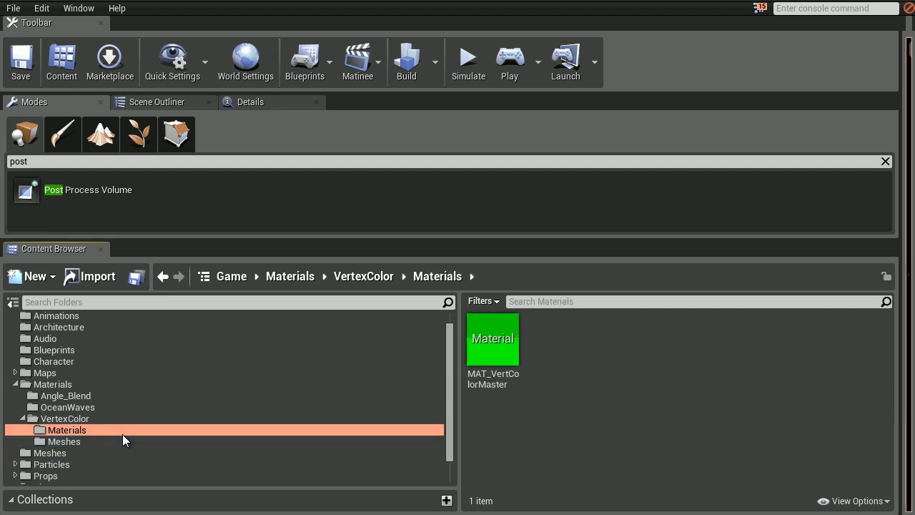
{"action": "right_click", "coordinate": [638, 378]}
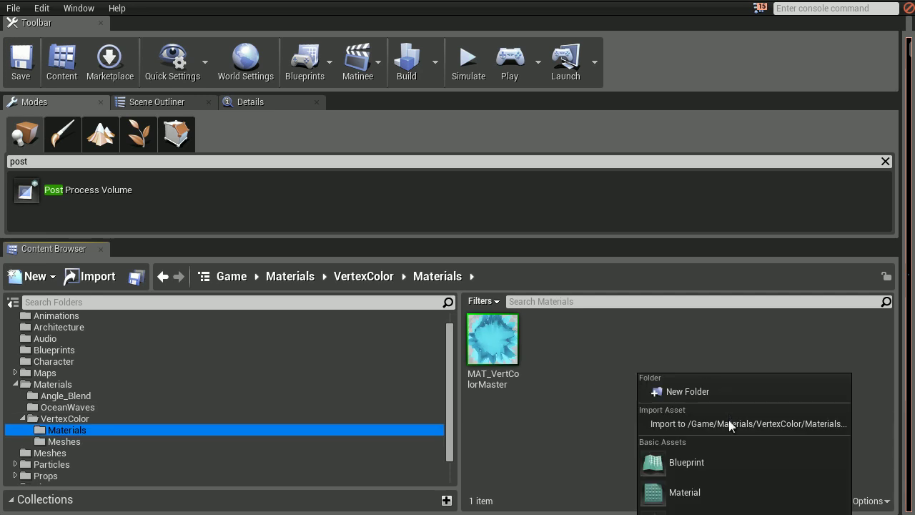
{"action": "left_click", "coordinate": [715, 481]}
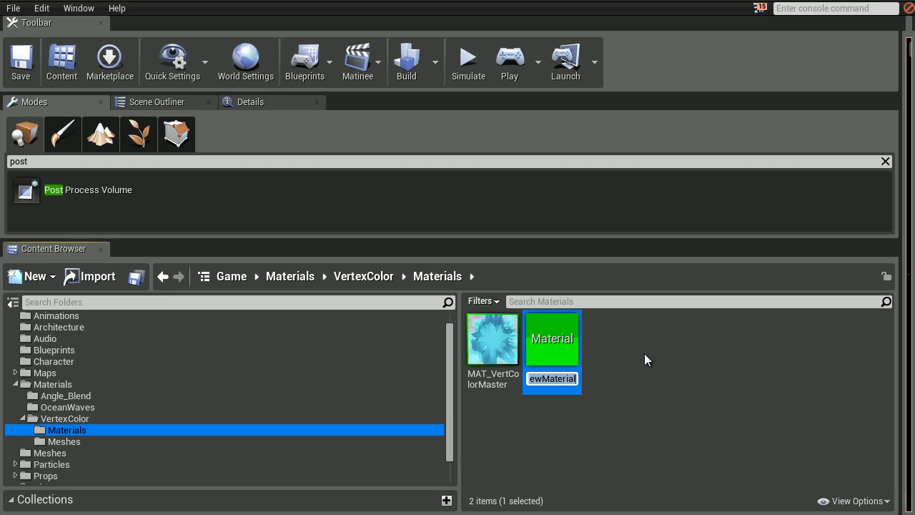
{"action": "type", "text": "MAT_VTest"}
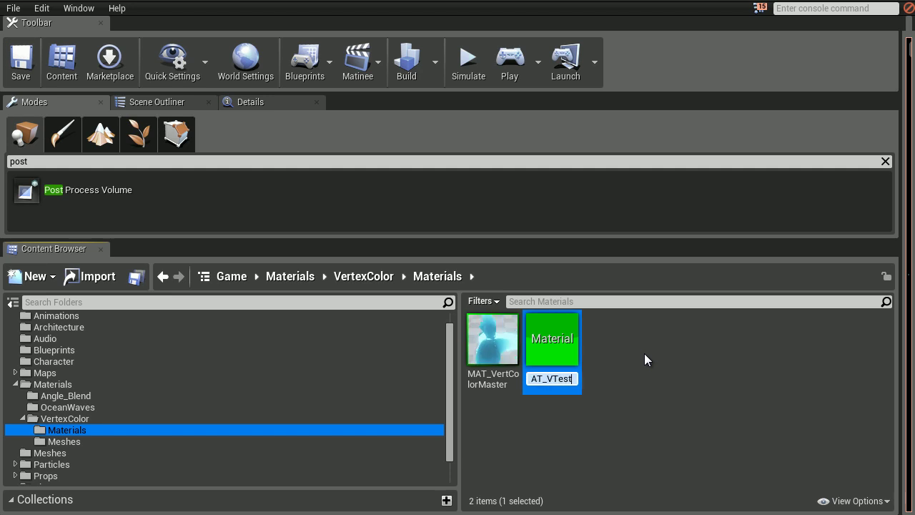
{"action": "key", "text": "Return"}
{"action": "key", "text": "Return"}
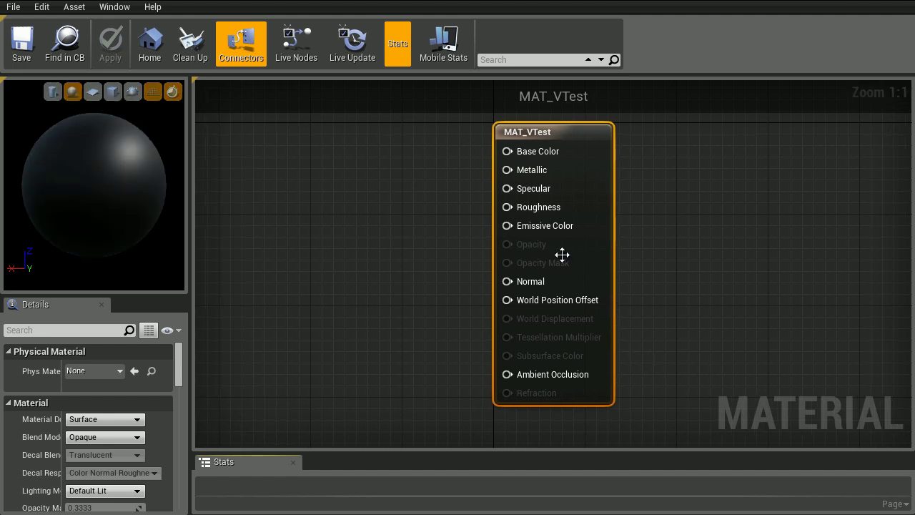
- Add a Vertex Color node, connect its R output to Emissive Color, and apply
{"action": "right_click", "coordinate": [383, 160]}
{"action": "type", "text": "verte"}
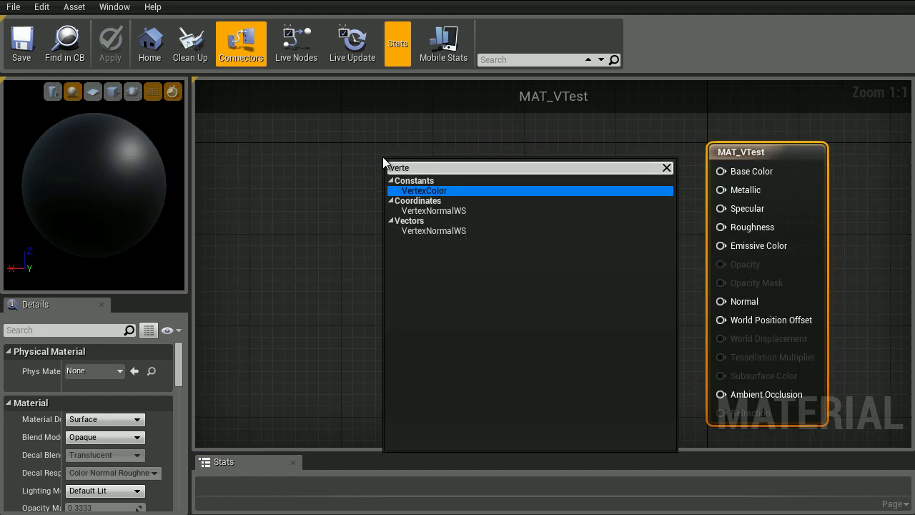
{"action": "key", "text": "Return"}
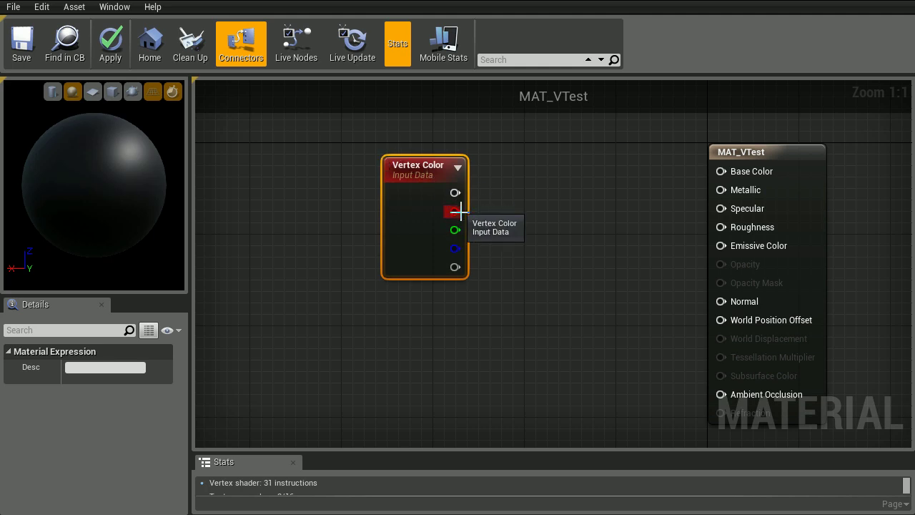
{"action": "left_click_drag", "start_coordinate": [458, 211], "coordinate": [747, 244]}
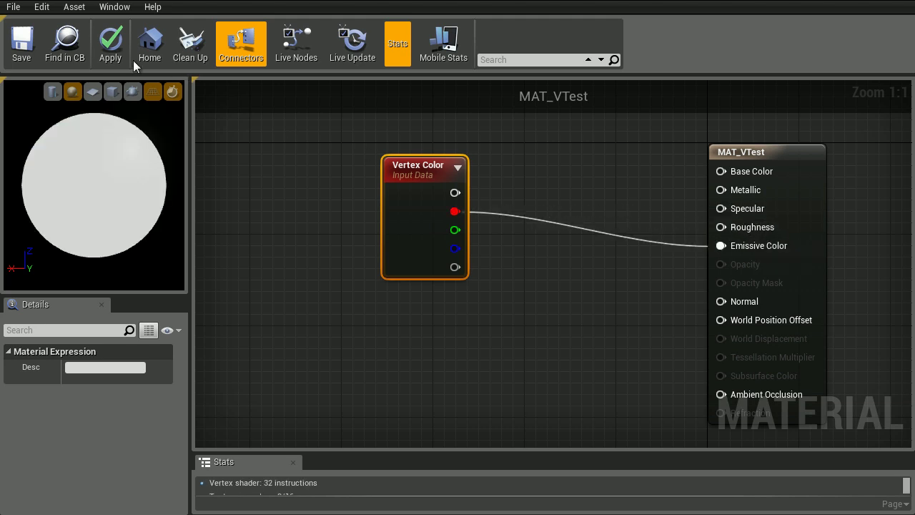
{"action": "left_click", "coordinate": [109, 54]}
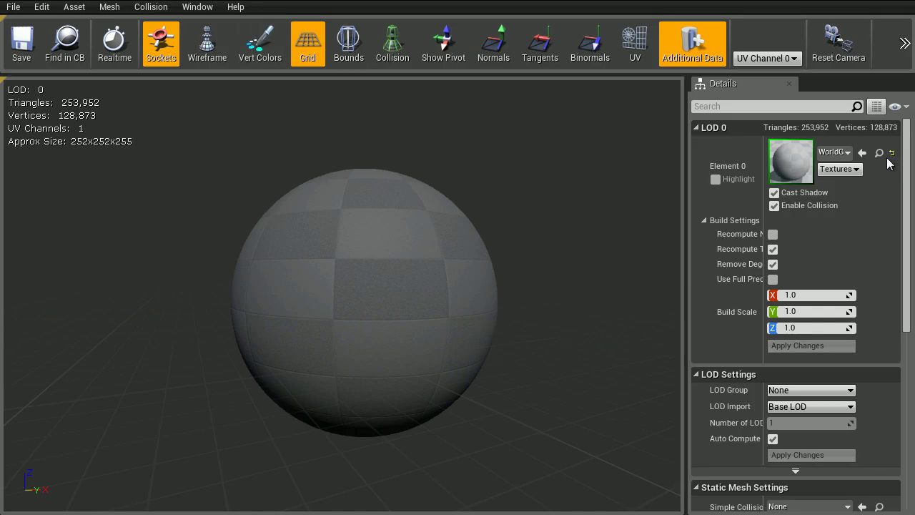
- Set the LOD 0 Element 0 material slot to MAT_VTest via a 'vert' search
{"action": "left_click", "coordinate": [840, 153]}
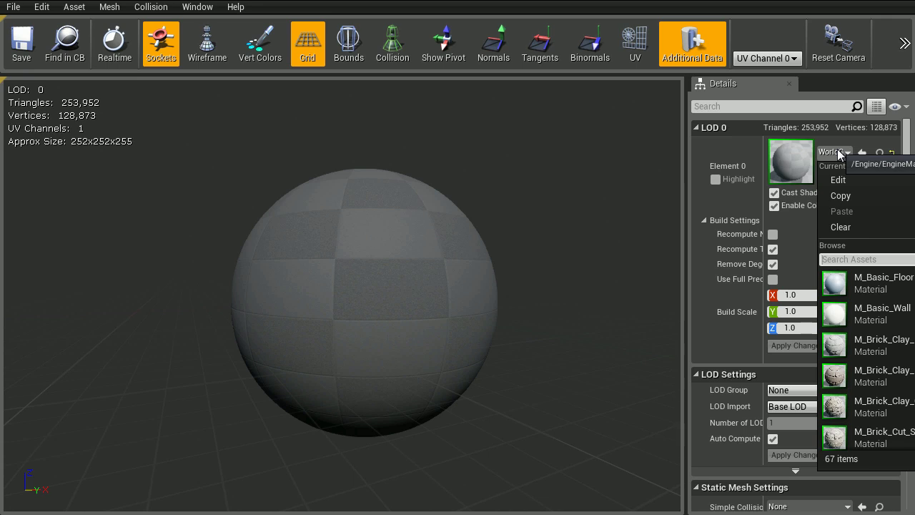
{"action": "type", "text": "vert"}
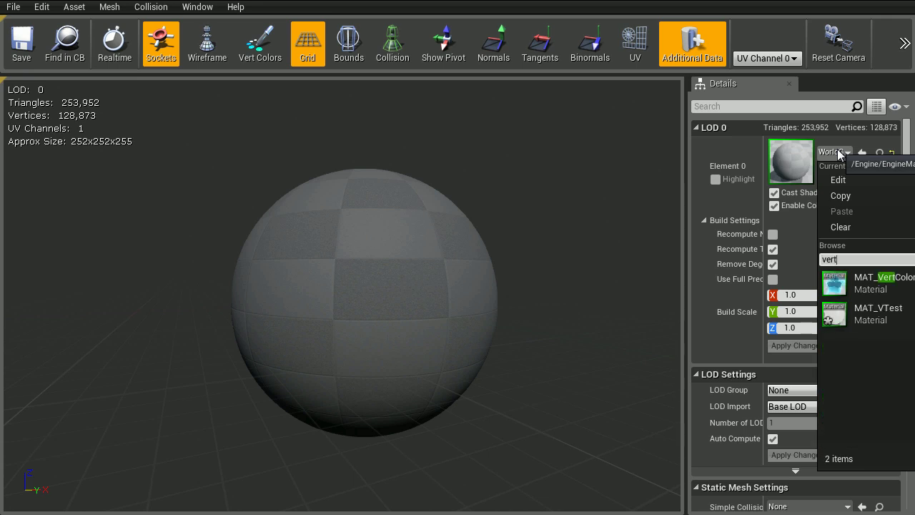
{"action": "left_click", "coordinate": [899, 320]}
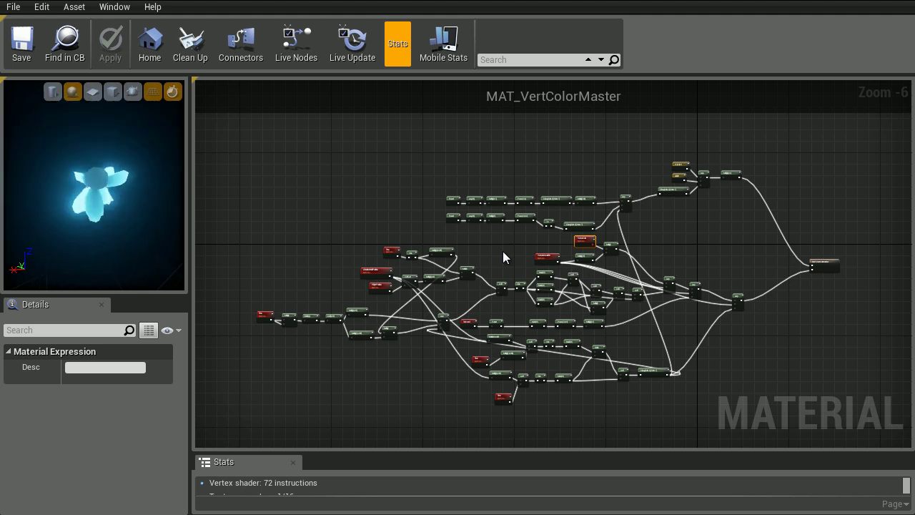
- Zoom and pan the MAT_VertColorMaster graph to inspect its Vertex Color node
{"action": "scroll", "coordinate": [586, 239], "scroll_direction": "up", "scroll_amount": 6}
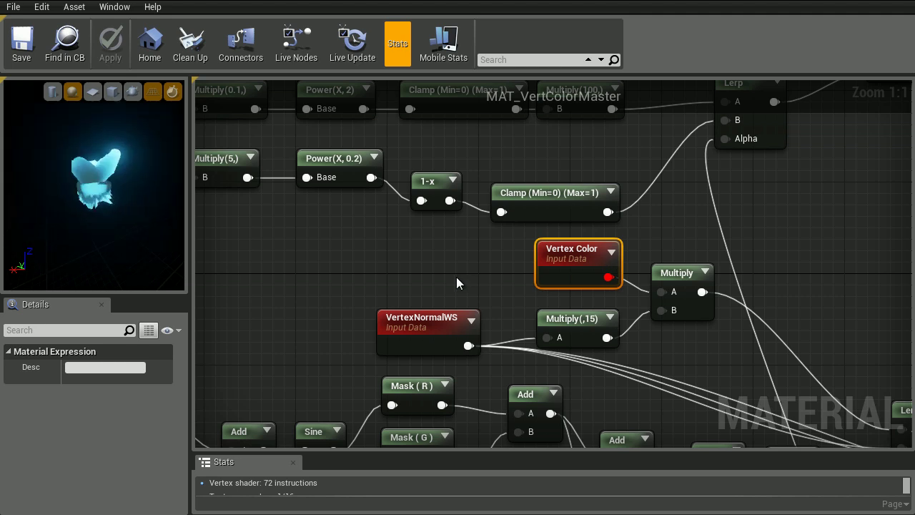
{"action": "right_click_drag", "start_coordinate": [456, 277], "coordinate": [482, 231]}
{"action": "scroll", "coordinate": [473, 214], "scroll_direction": "down", "scroll_amount": 8}
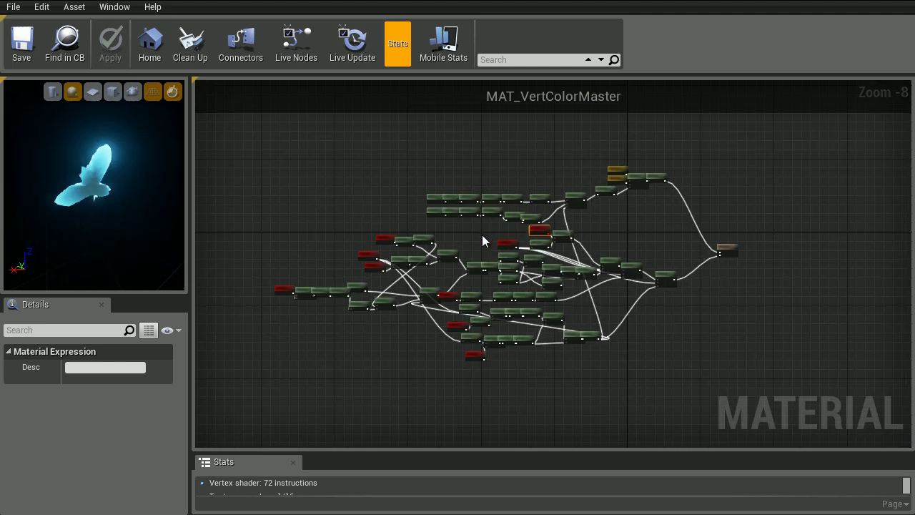
{"action": "scroll", "coordinate": [482, 234], "scroll_direction": "up", "scroll_amount": 1}
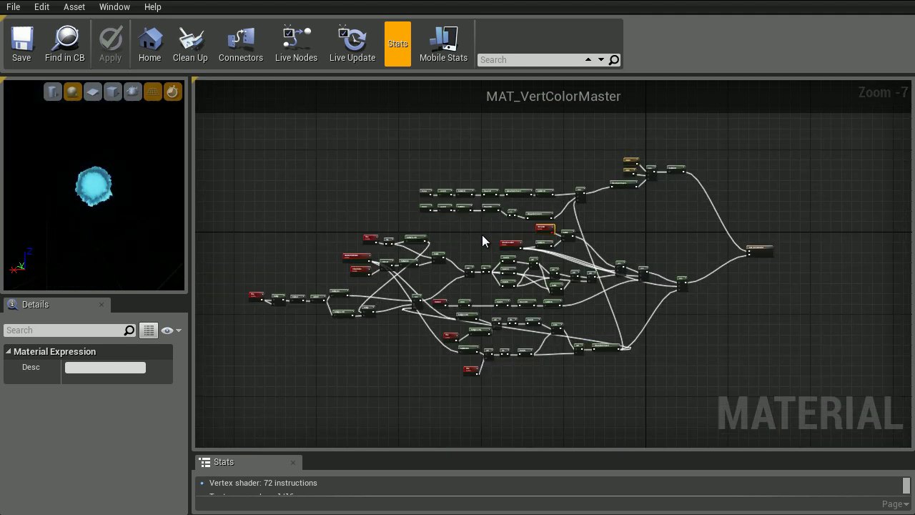